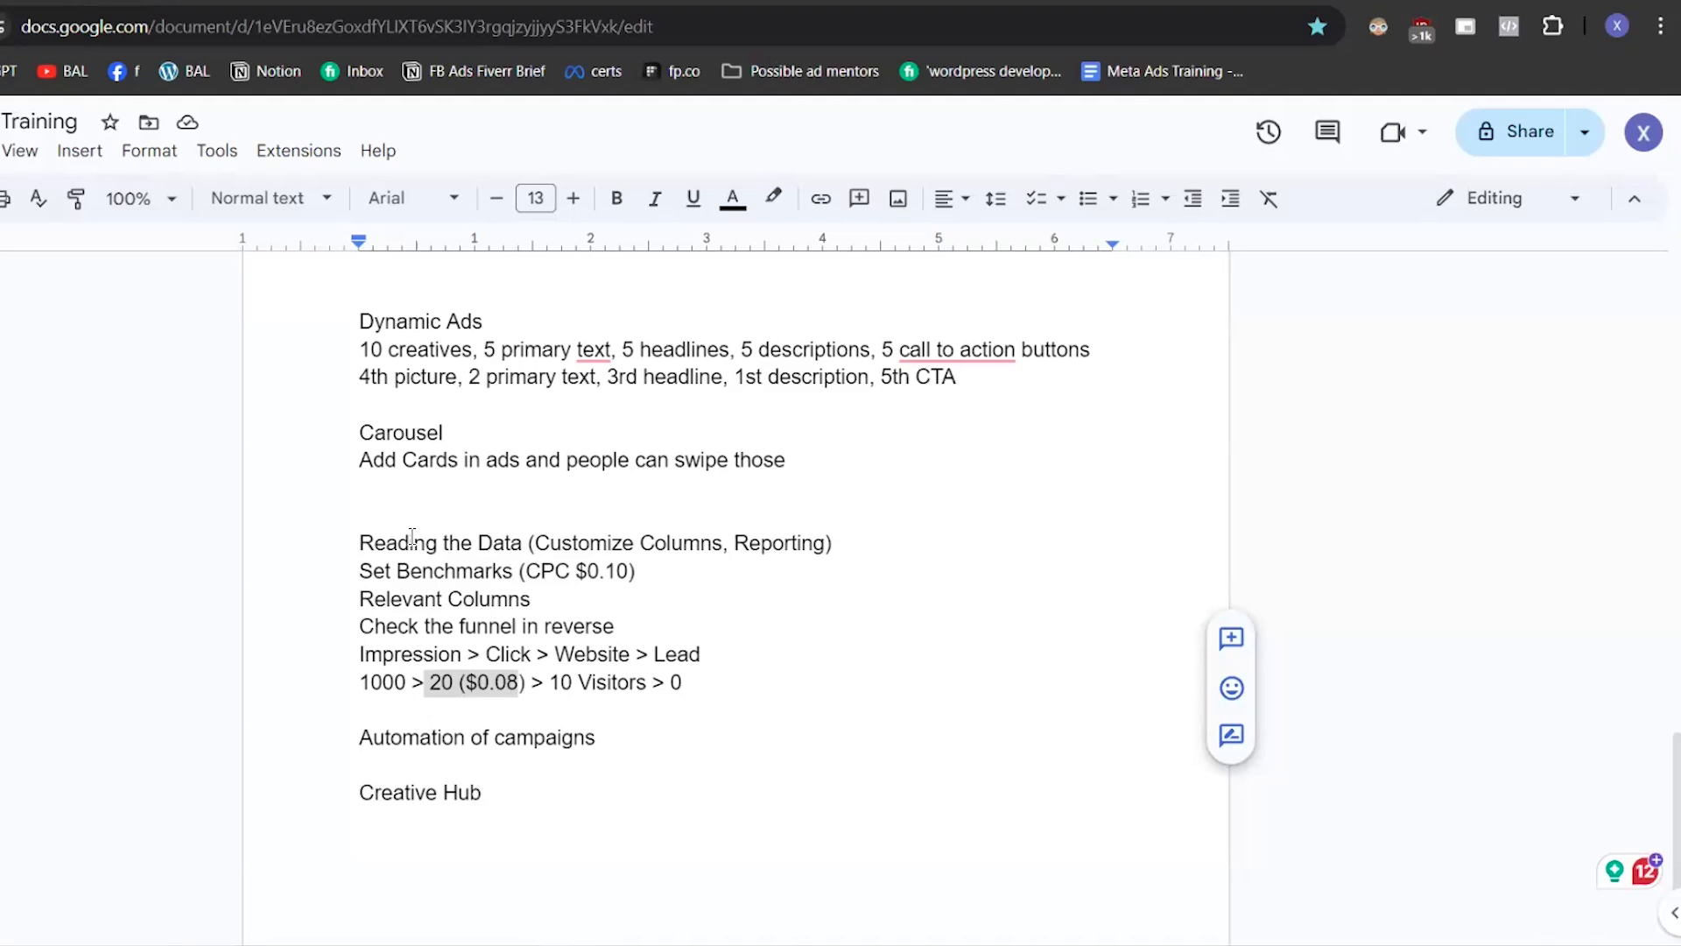
- Switch to Meta Ads Manager, open Events Manager and examine the existing pixel's event activity
key(ctrl+Tab)
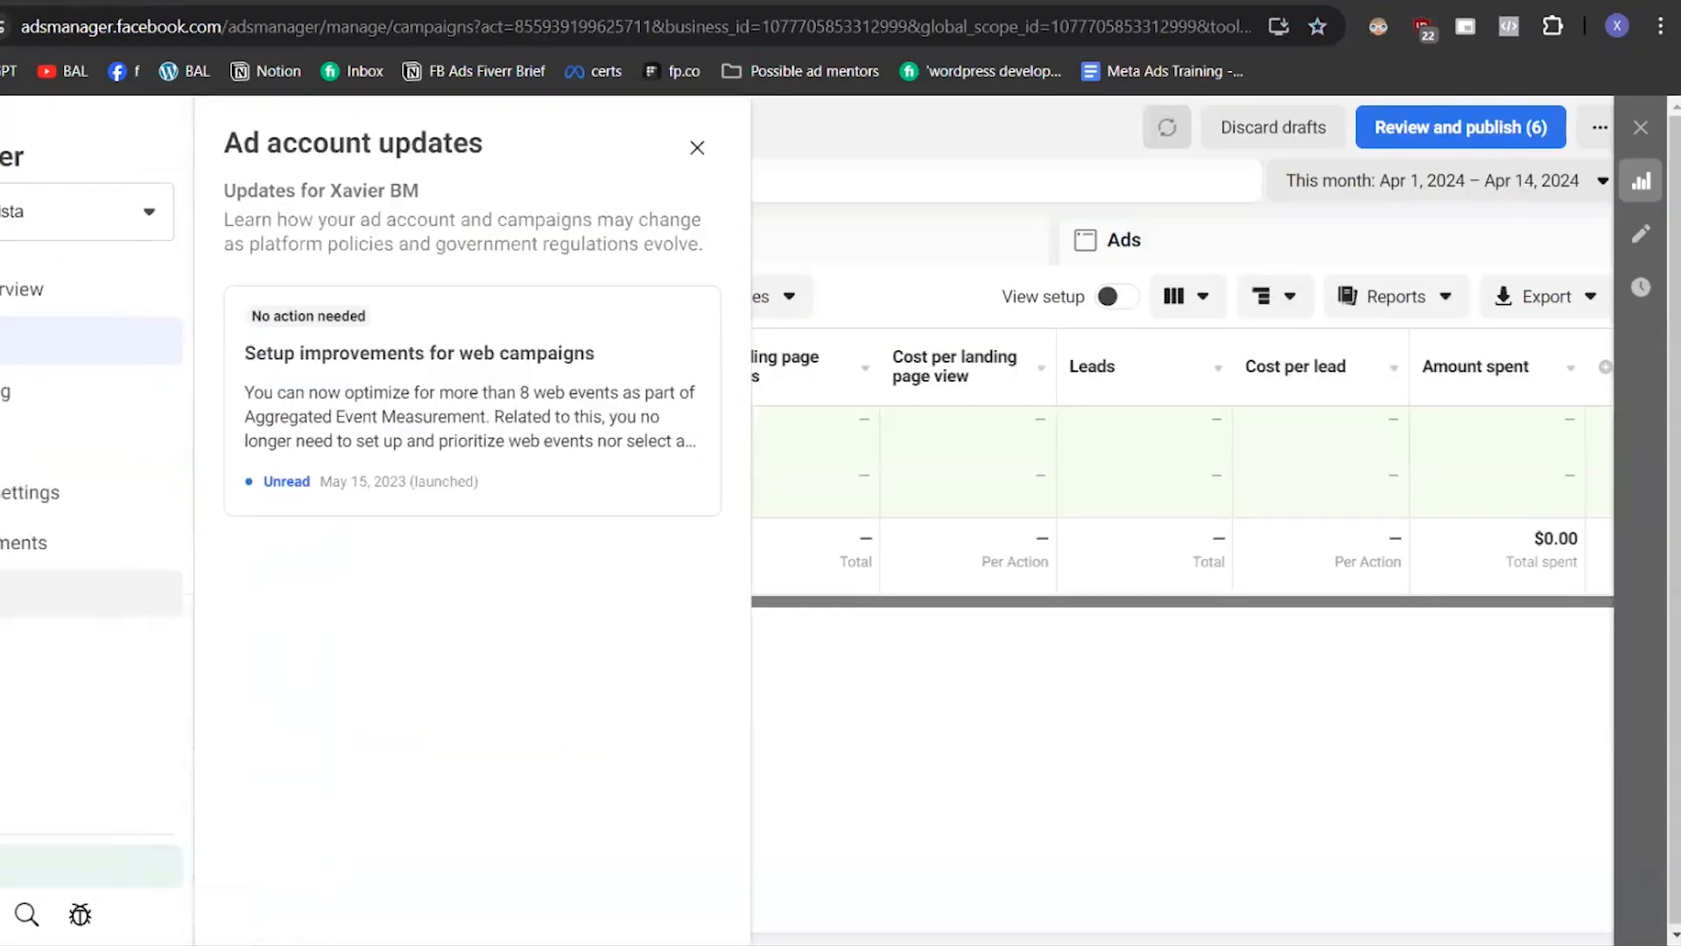
click(18, 593)
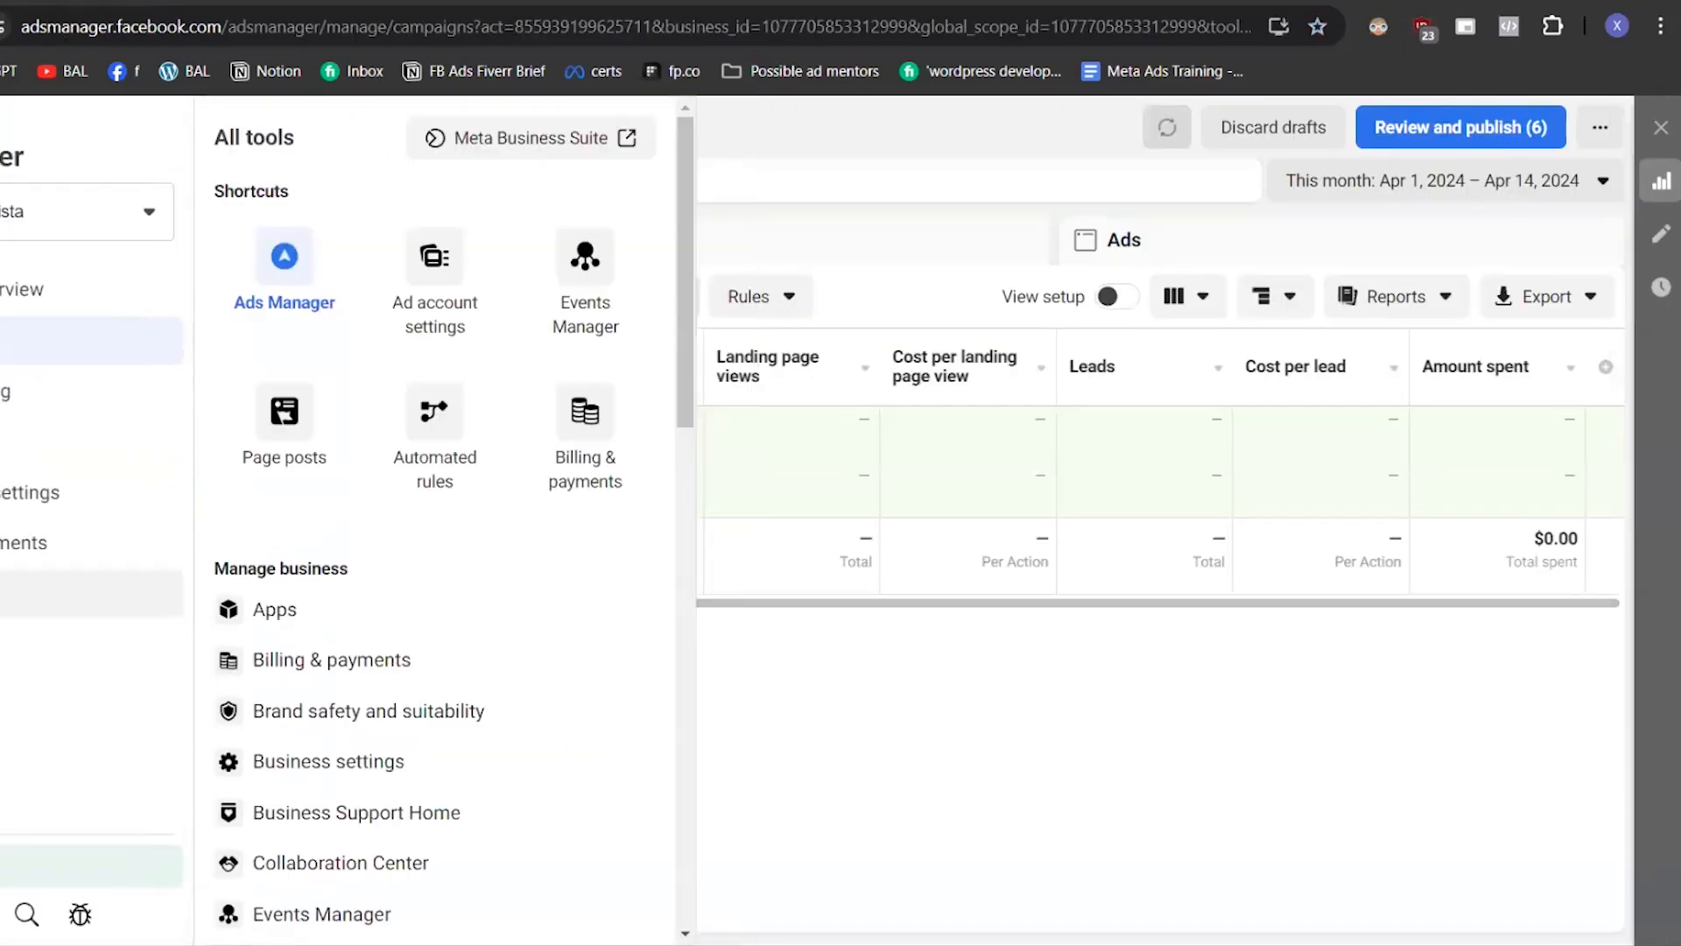
click(573, 275)
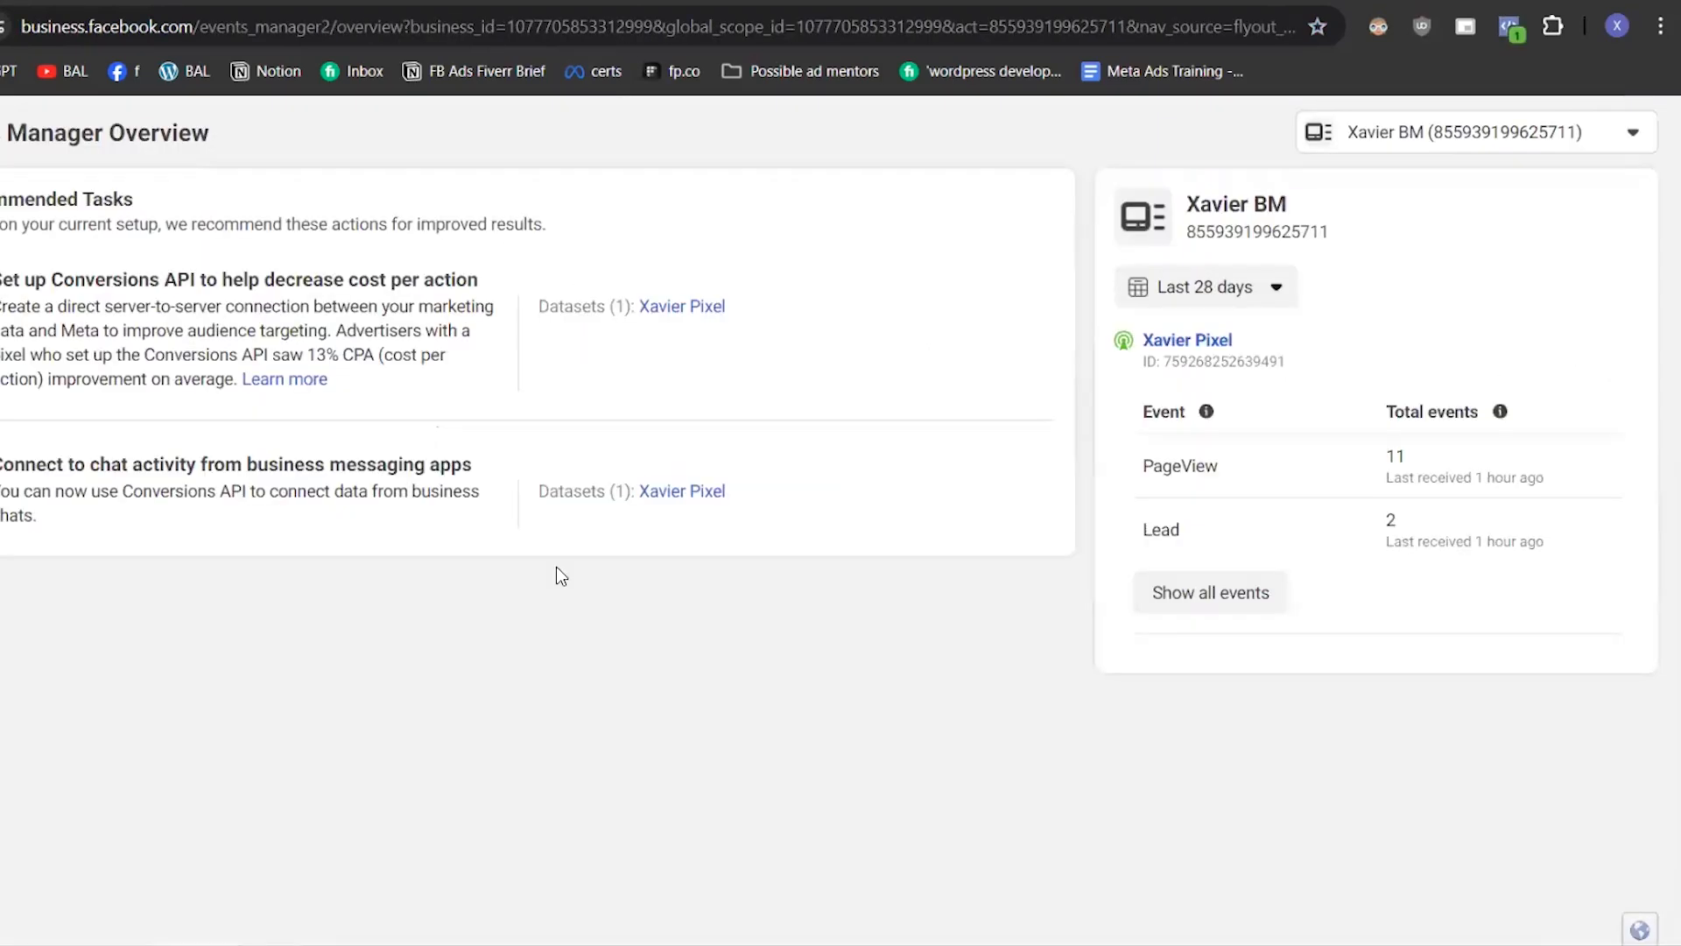
mouse_move(3, 450)
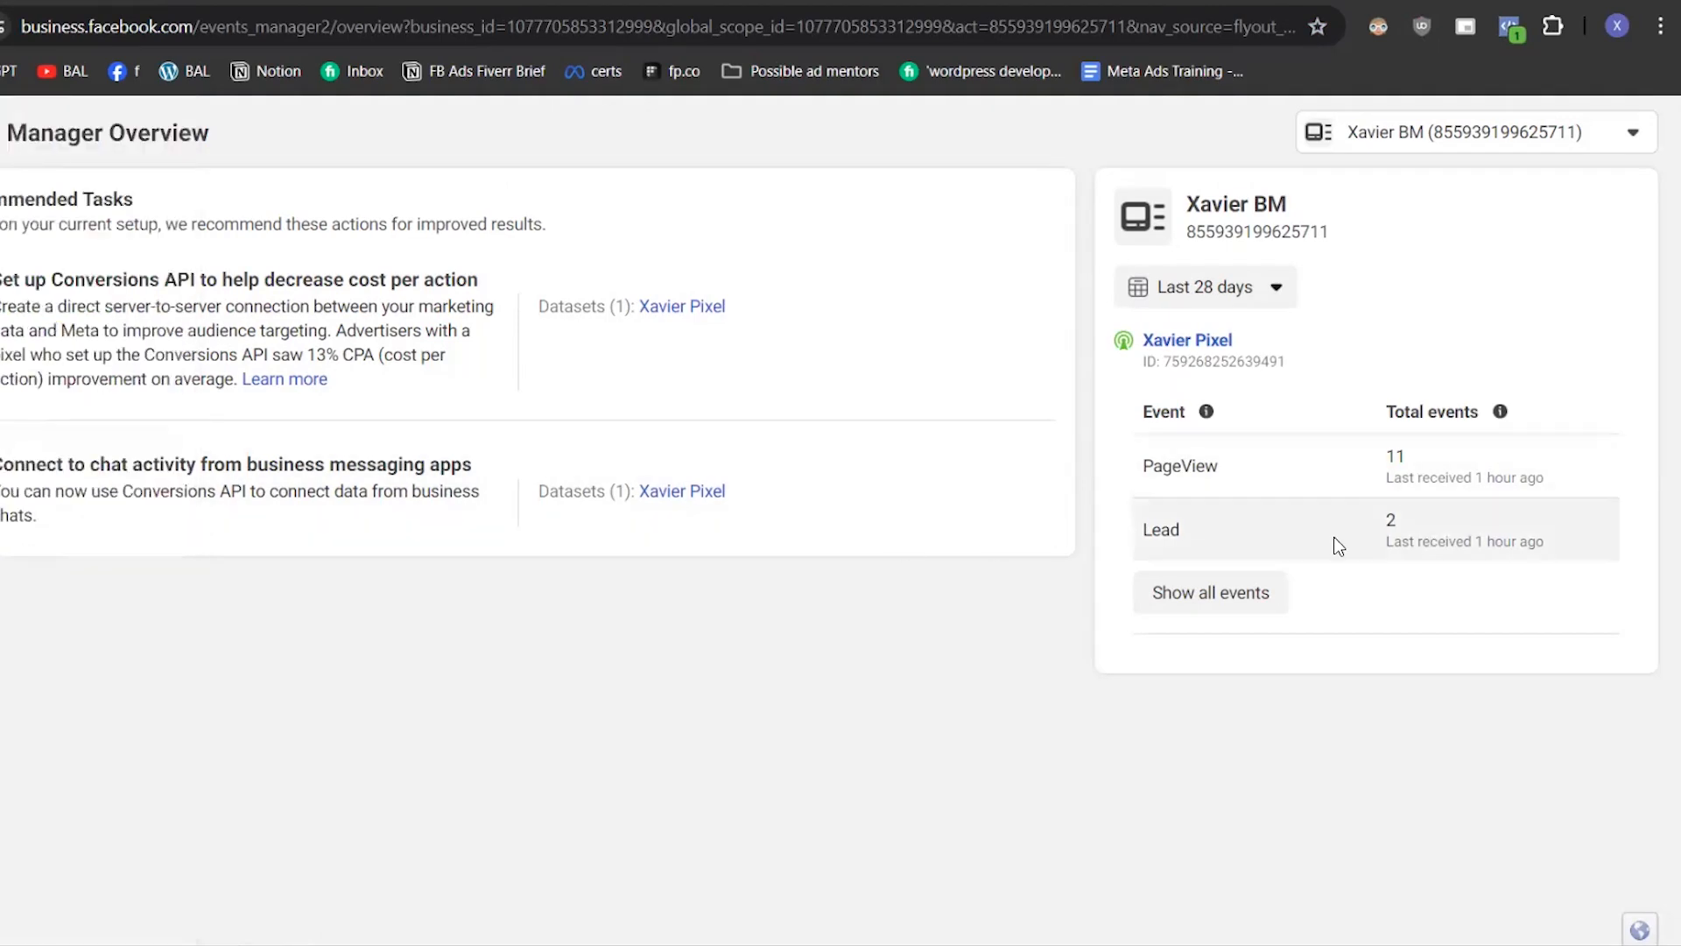
click(1226, 343)
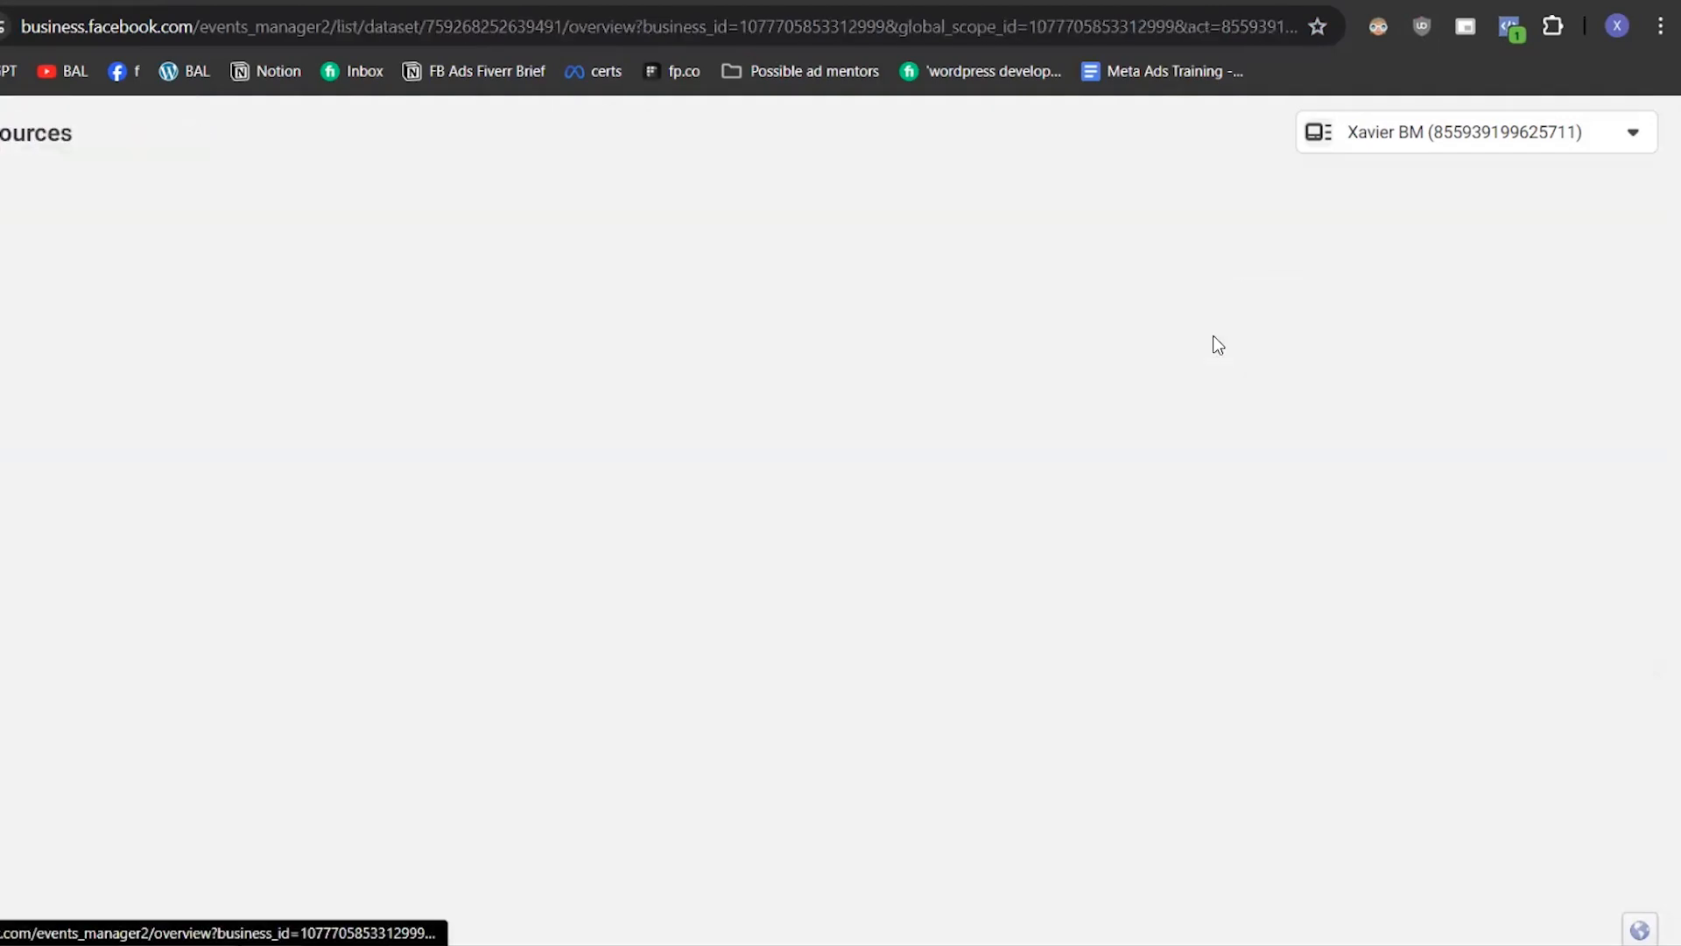
scroll(969, 618, down, 5)
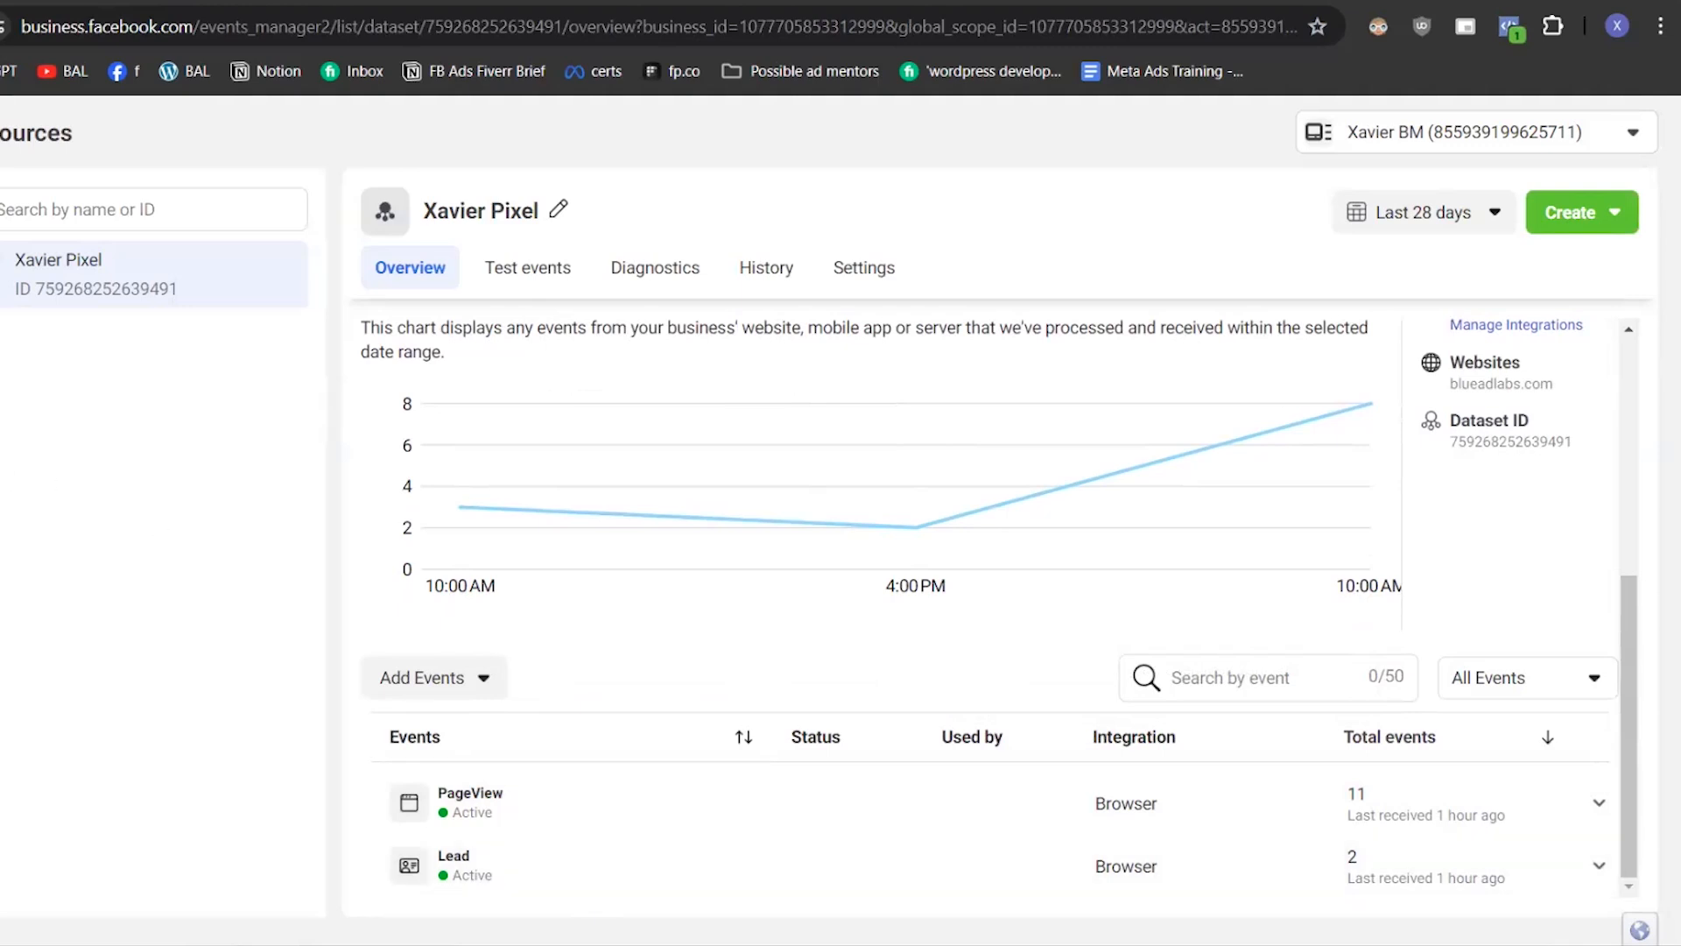
- Connect a new Web data source and create its dataset with the name Backup Pixel
mouse_move(2, 448)
mouse_move(3, 325)
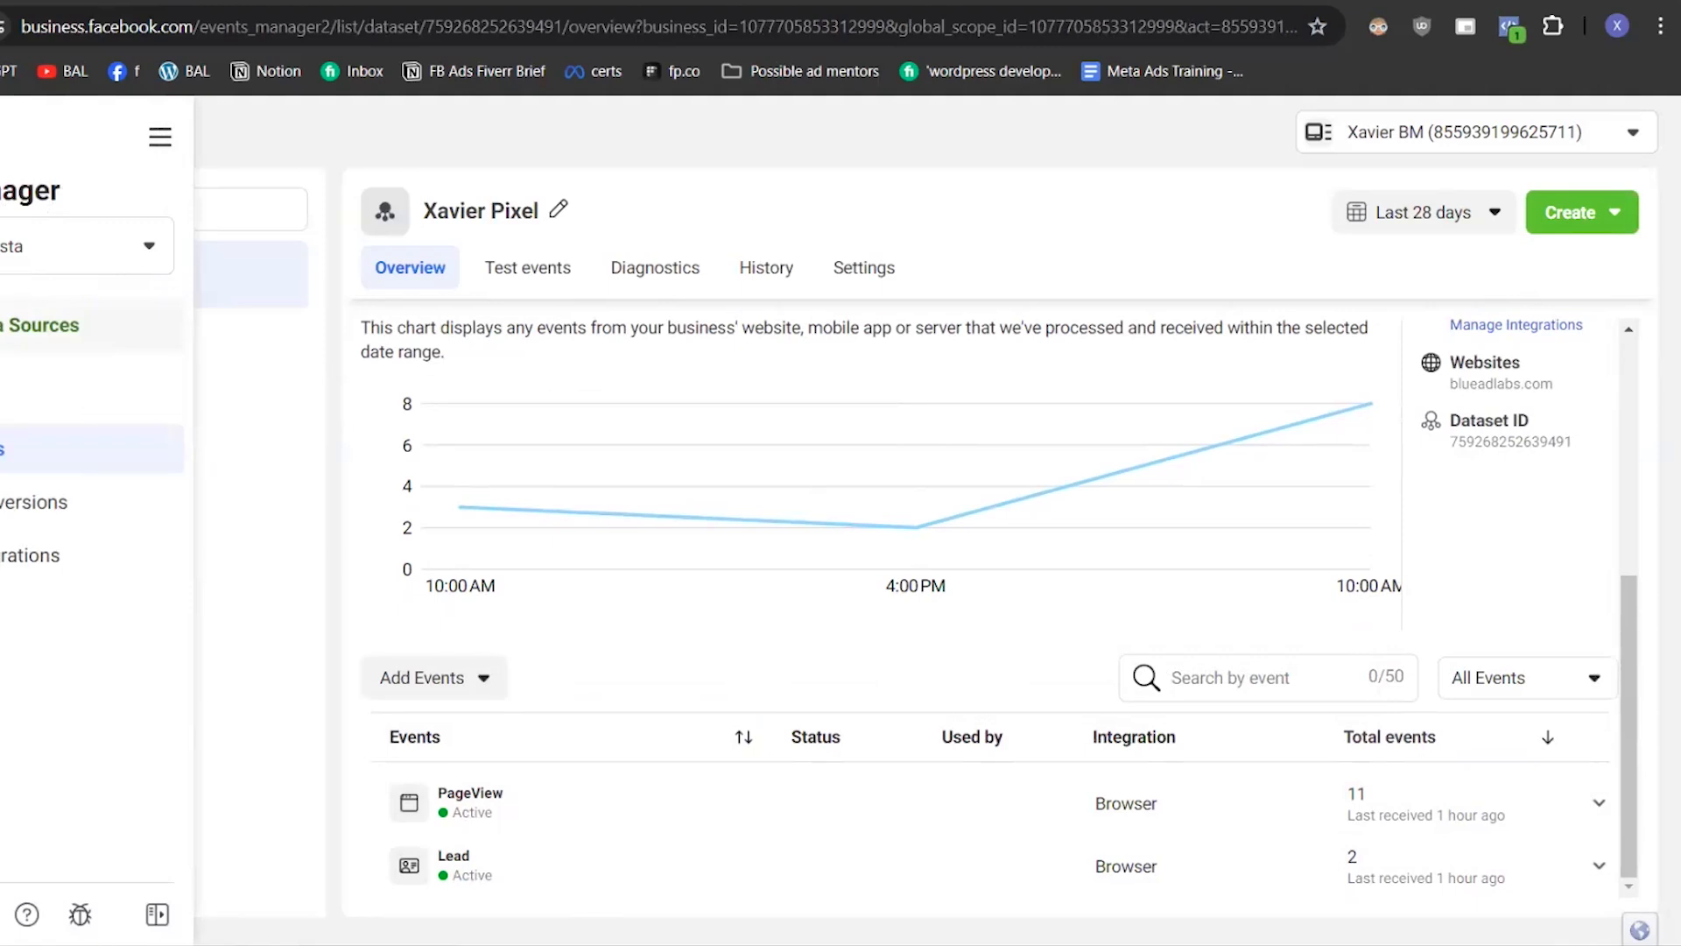
click(26, 324)
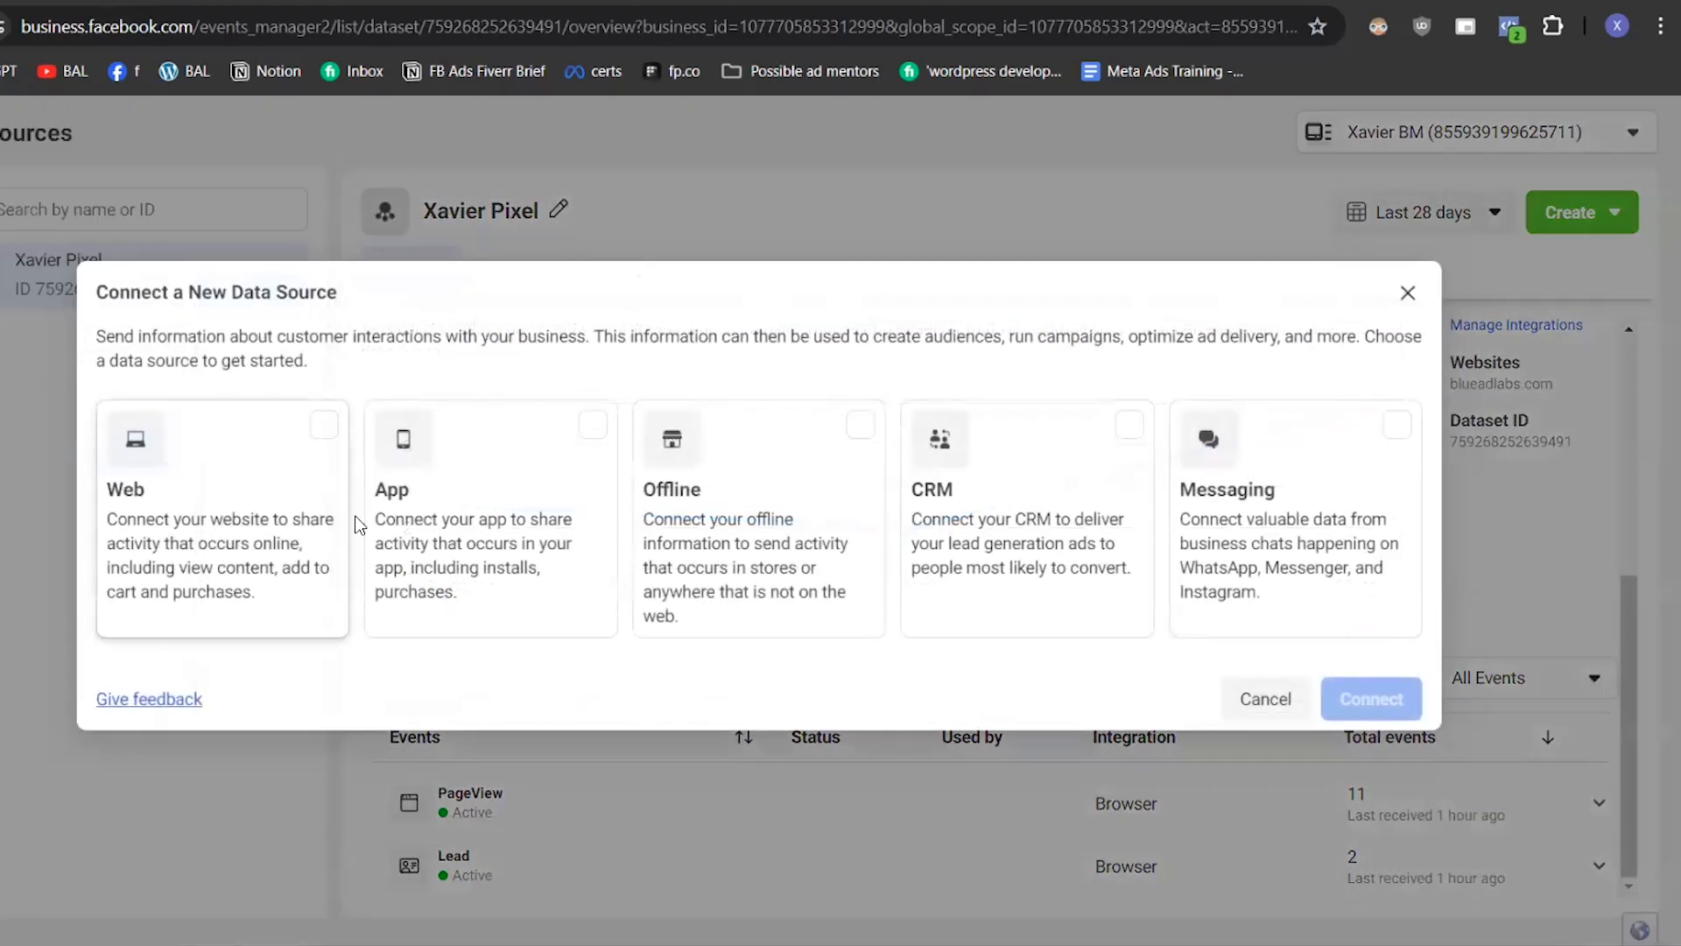
click(262, 528)
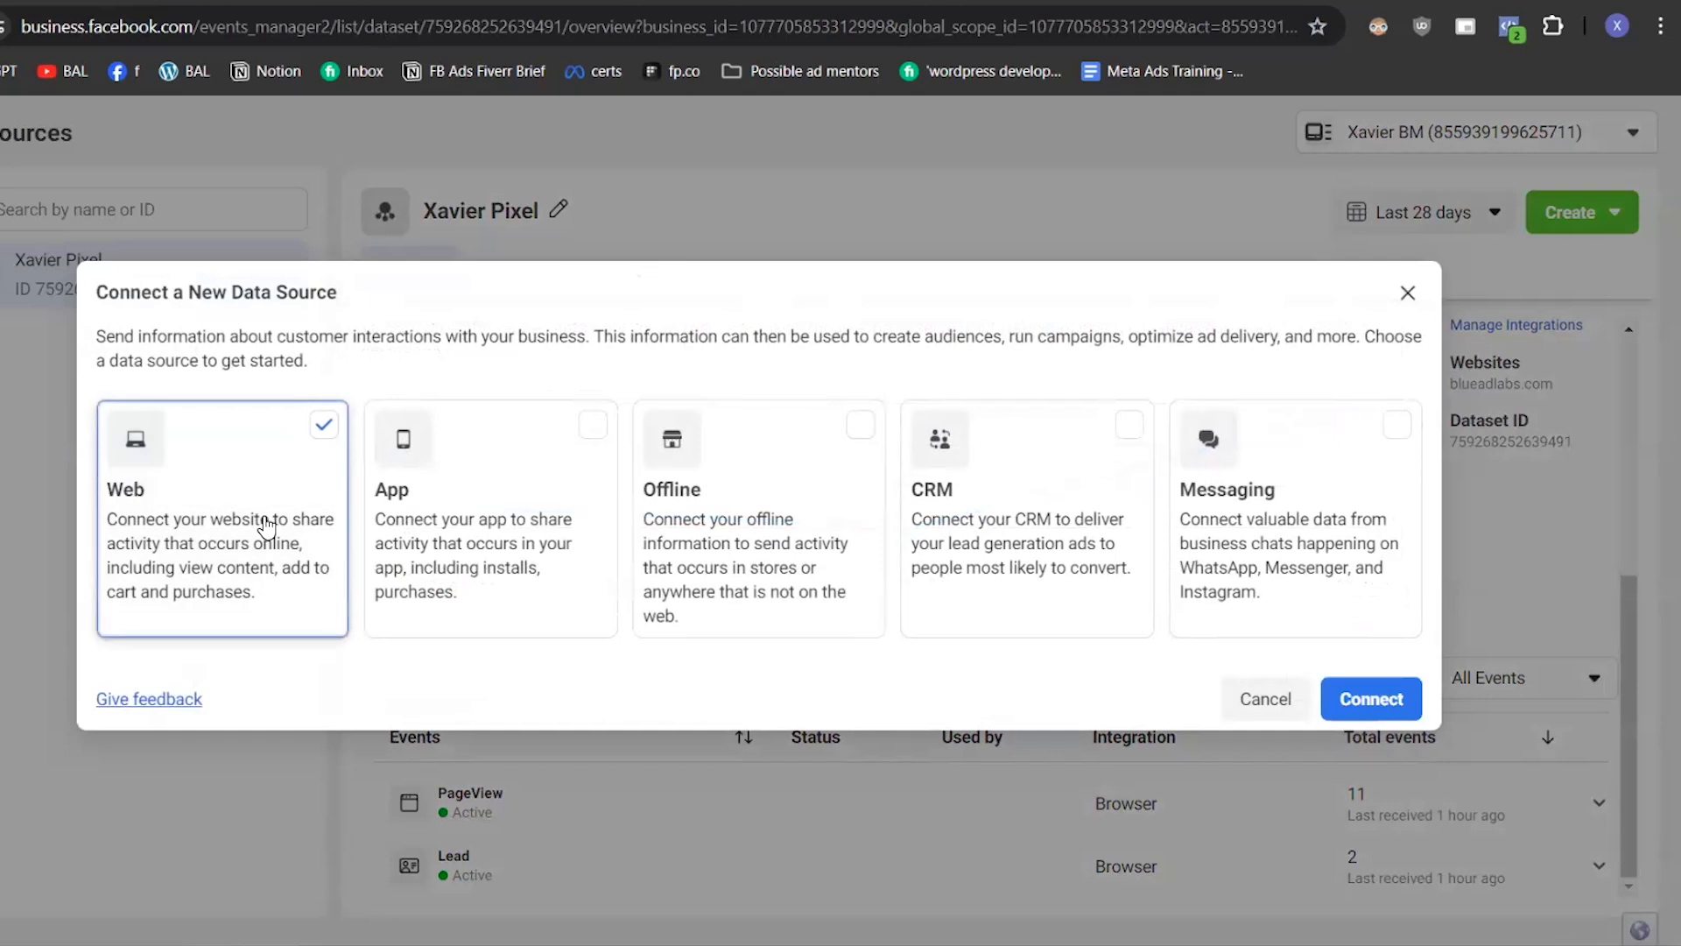
click(1370, 699)
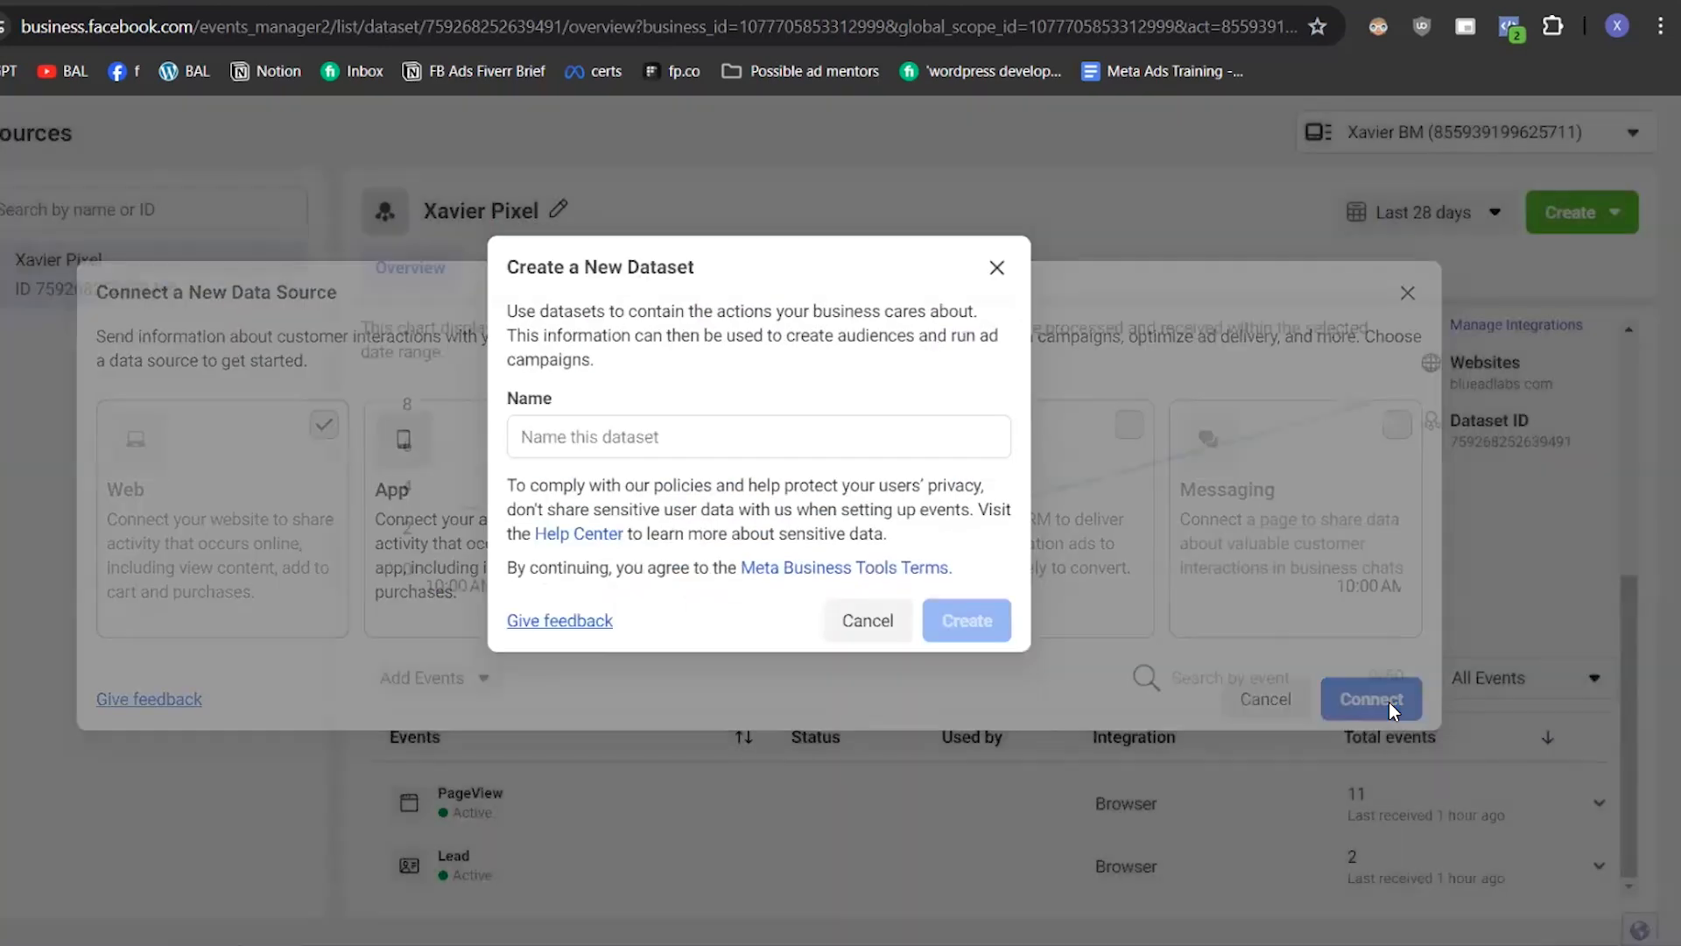
click(840, 433)
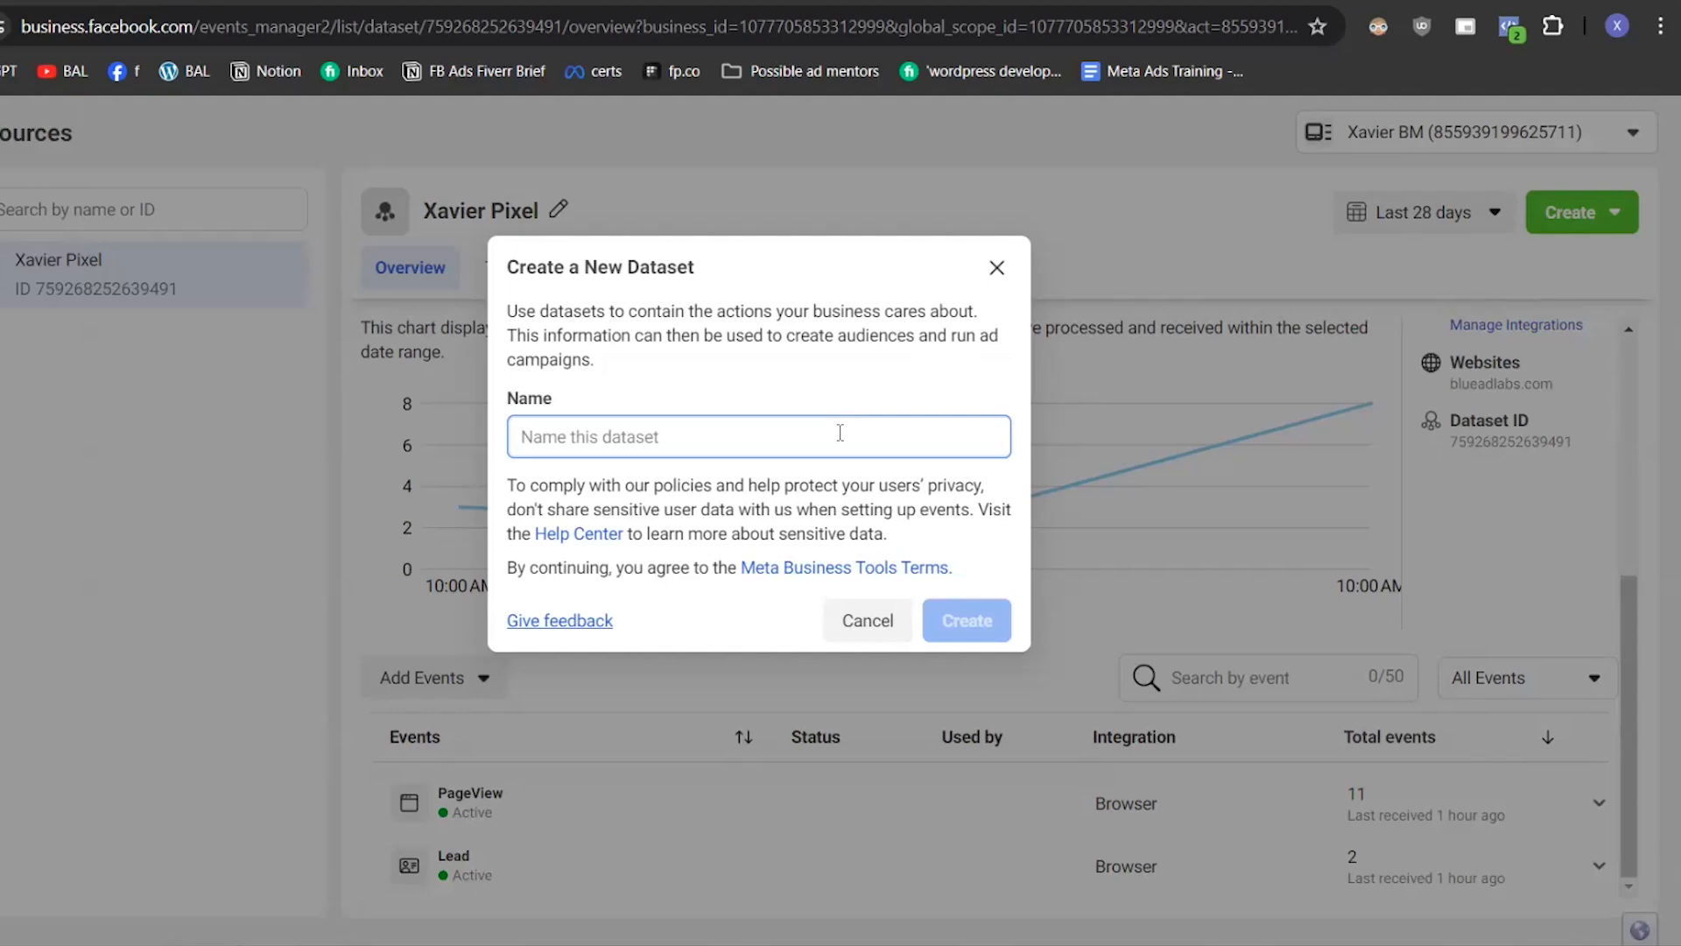
text(Backup )
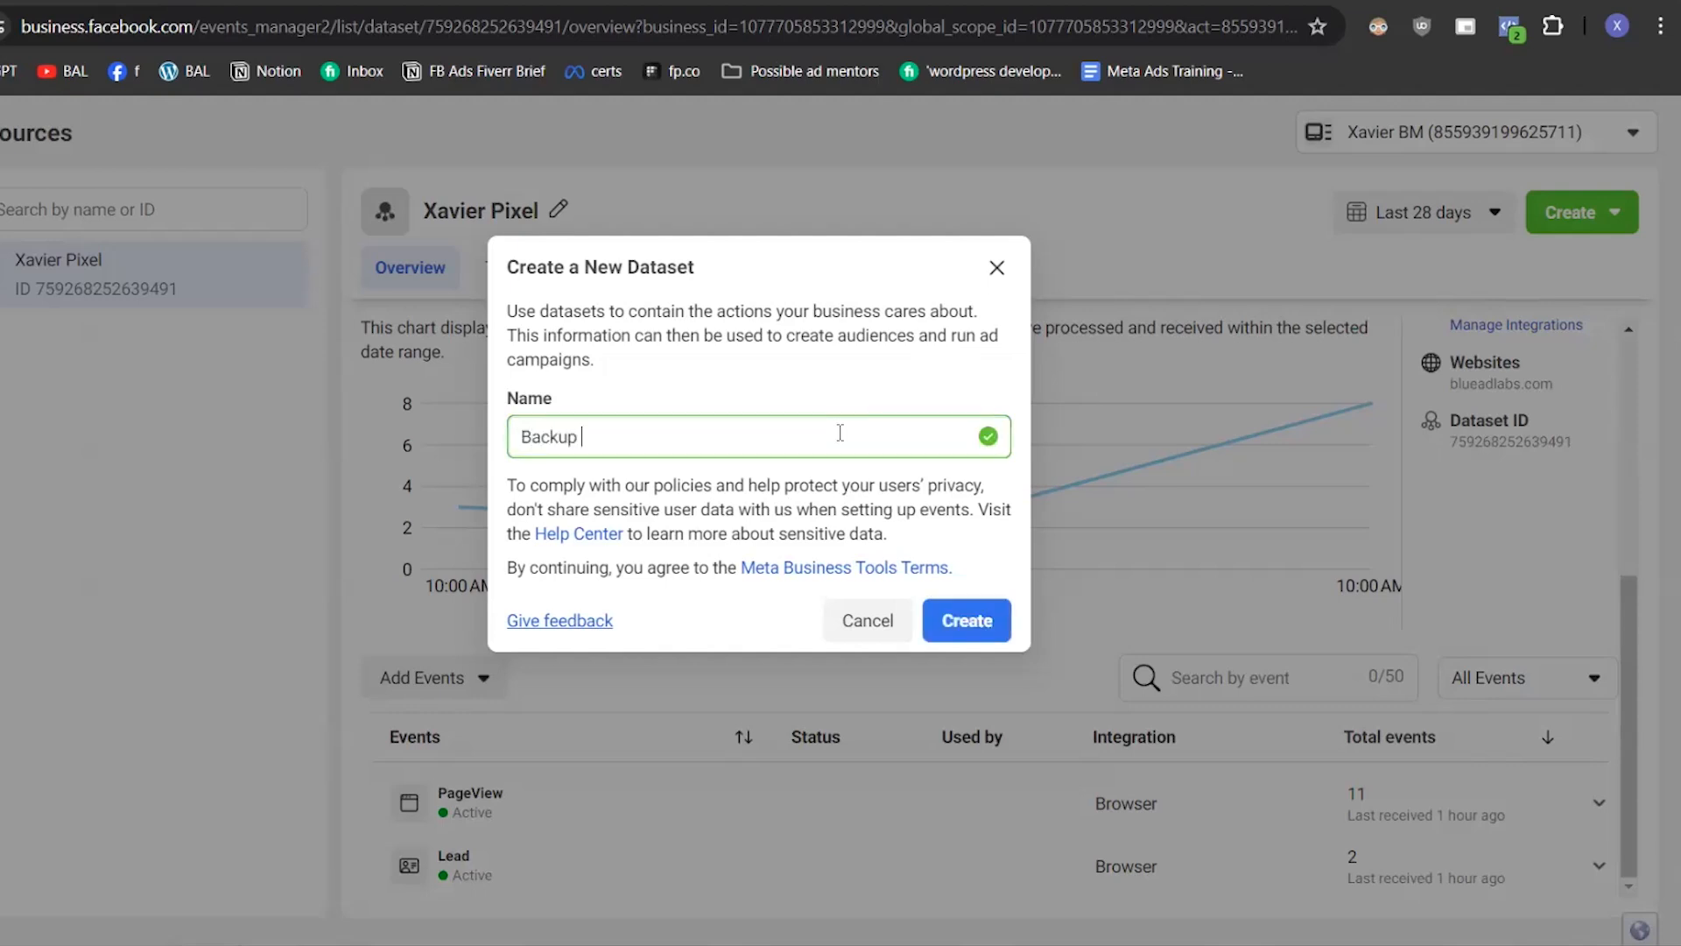
text(Pixel)
click(946, 629)
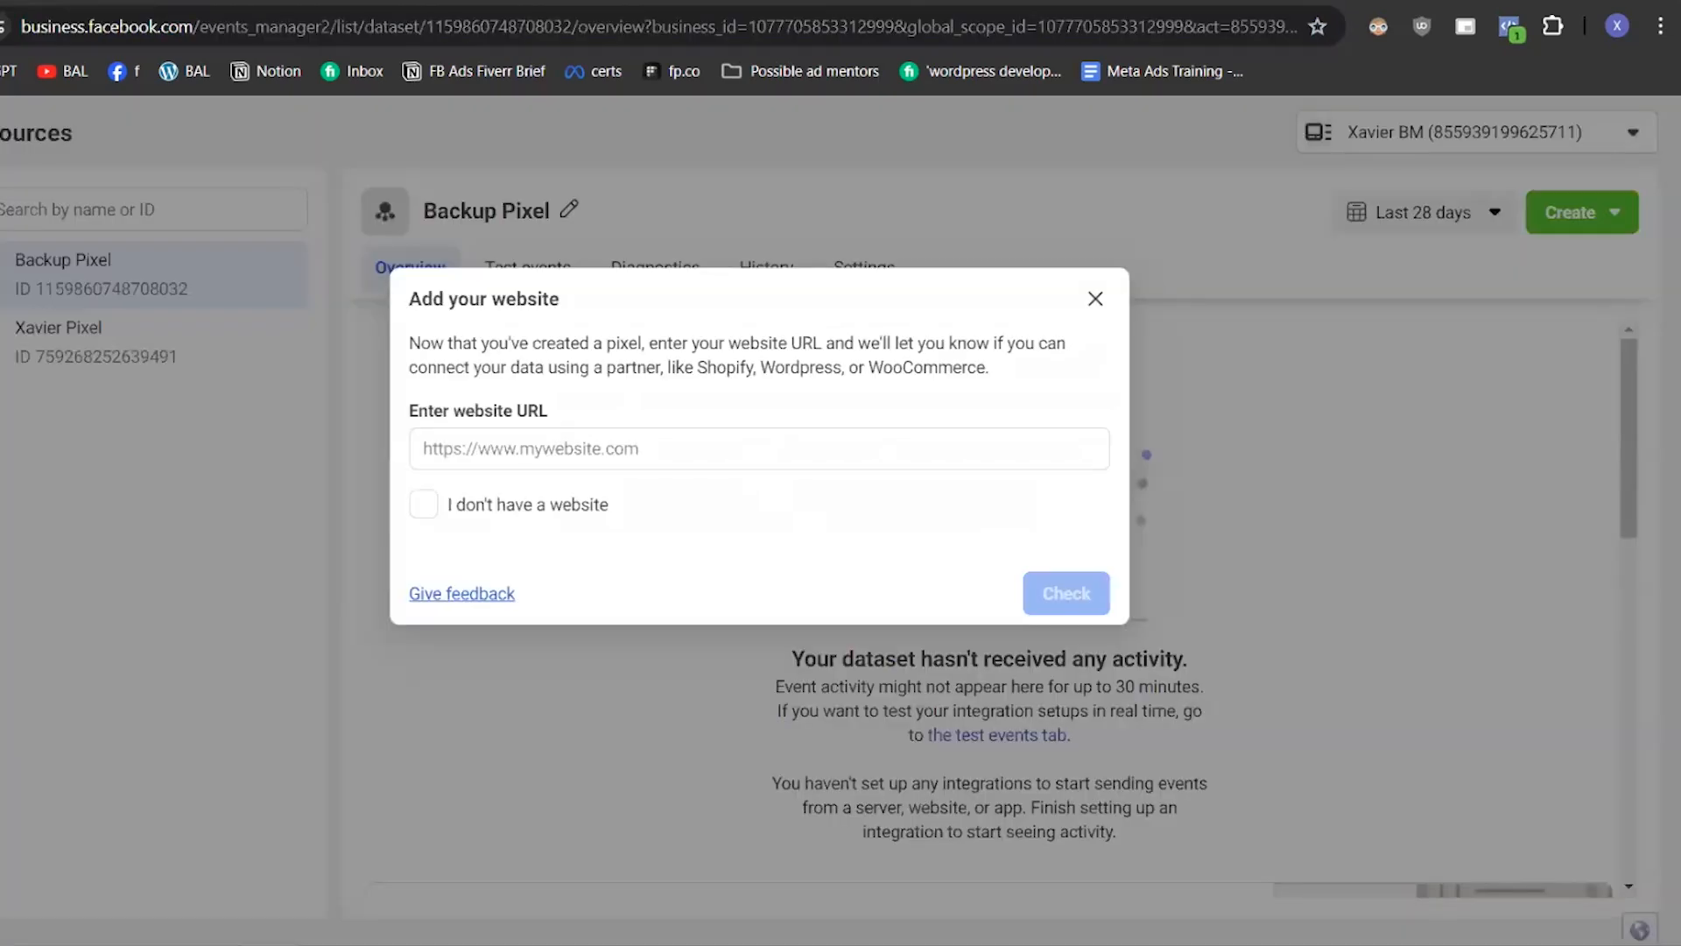
- Set up the website connection with Meta Pixel and Conversions API, using partner integration with WordPress
click(732, 434)
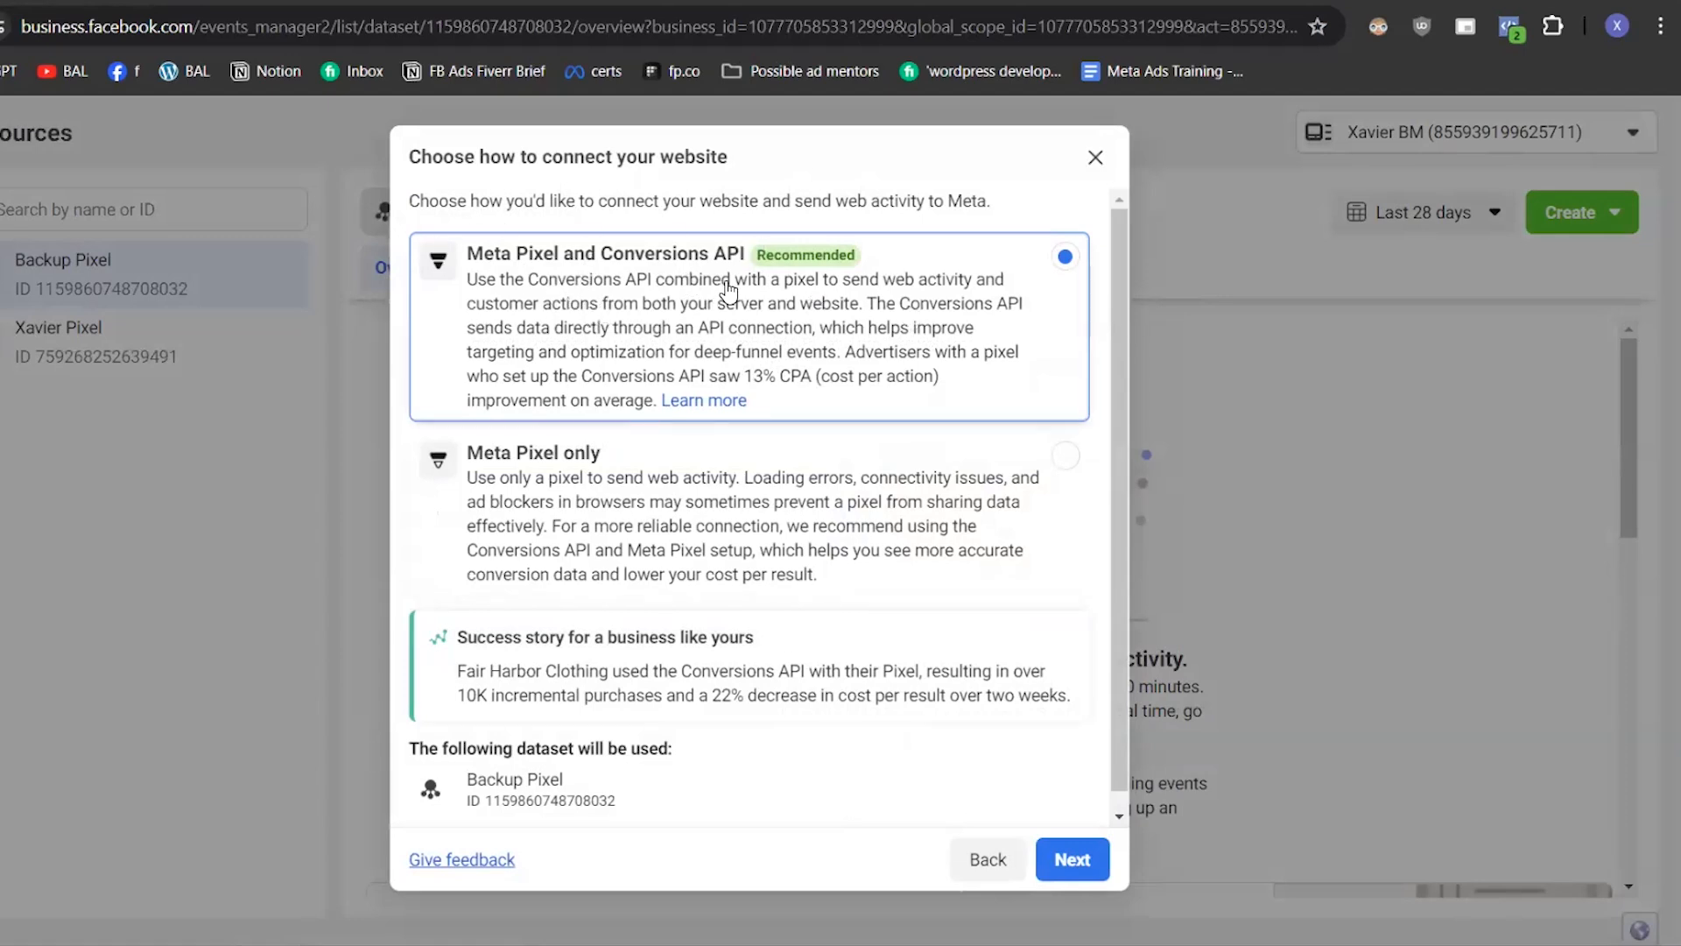
click(1085, 847)
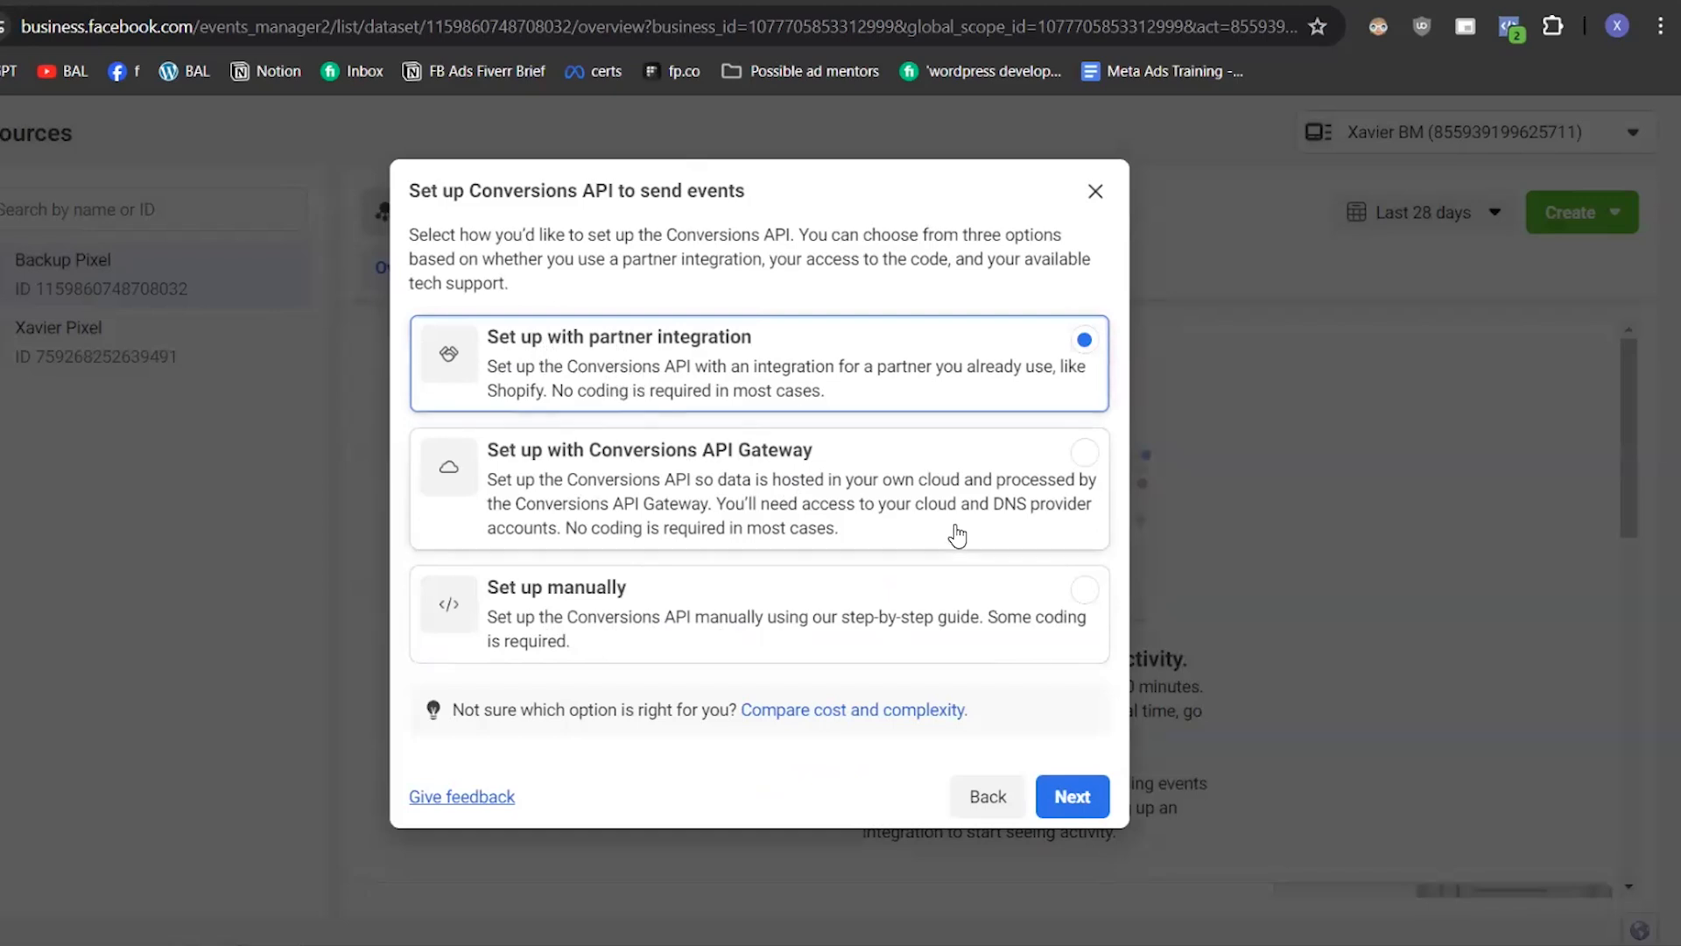
click(1072, 802)
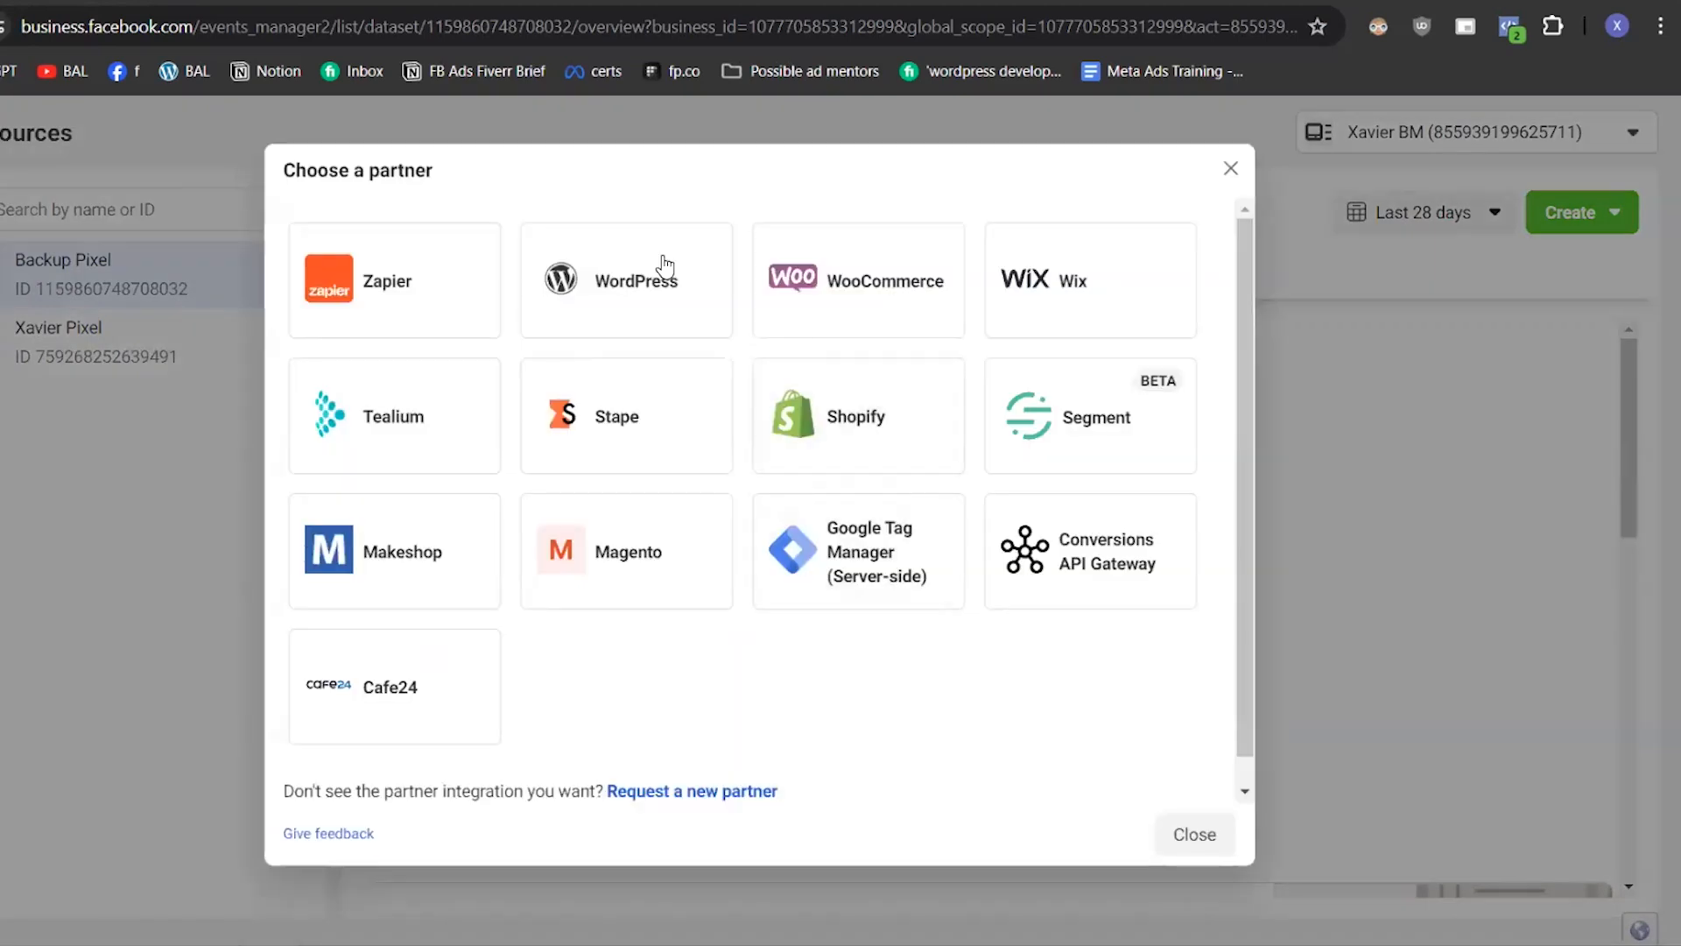
click(633, 296)
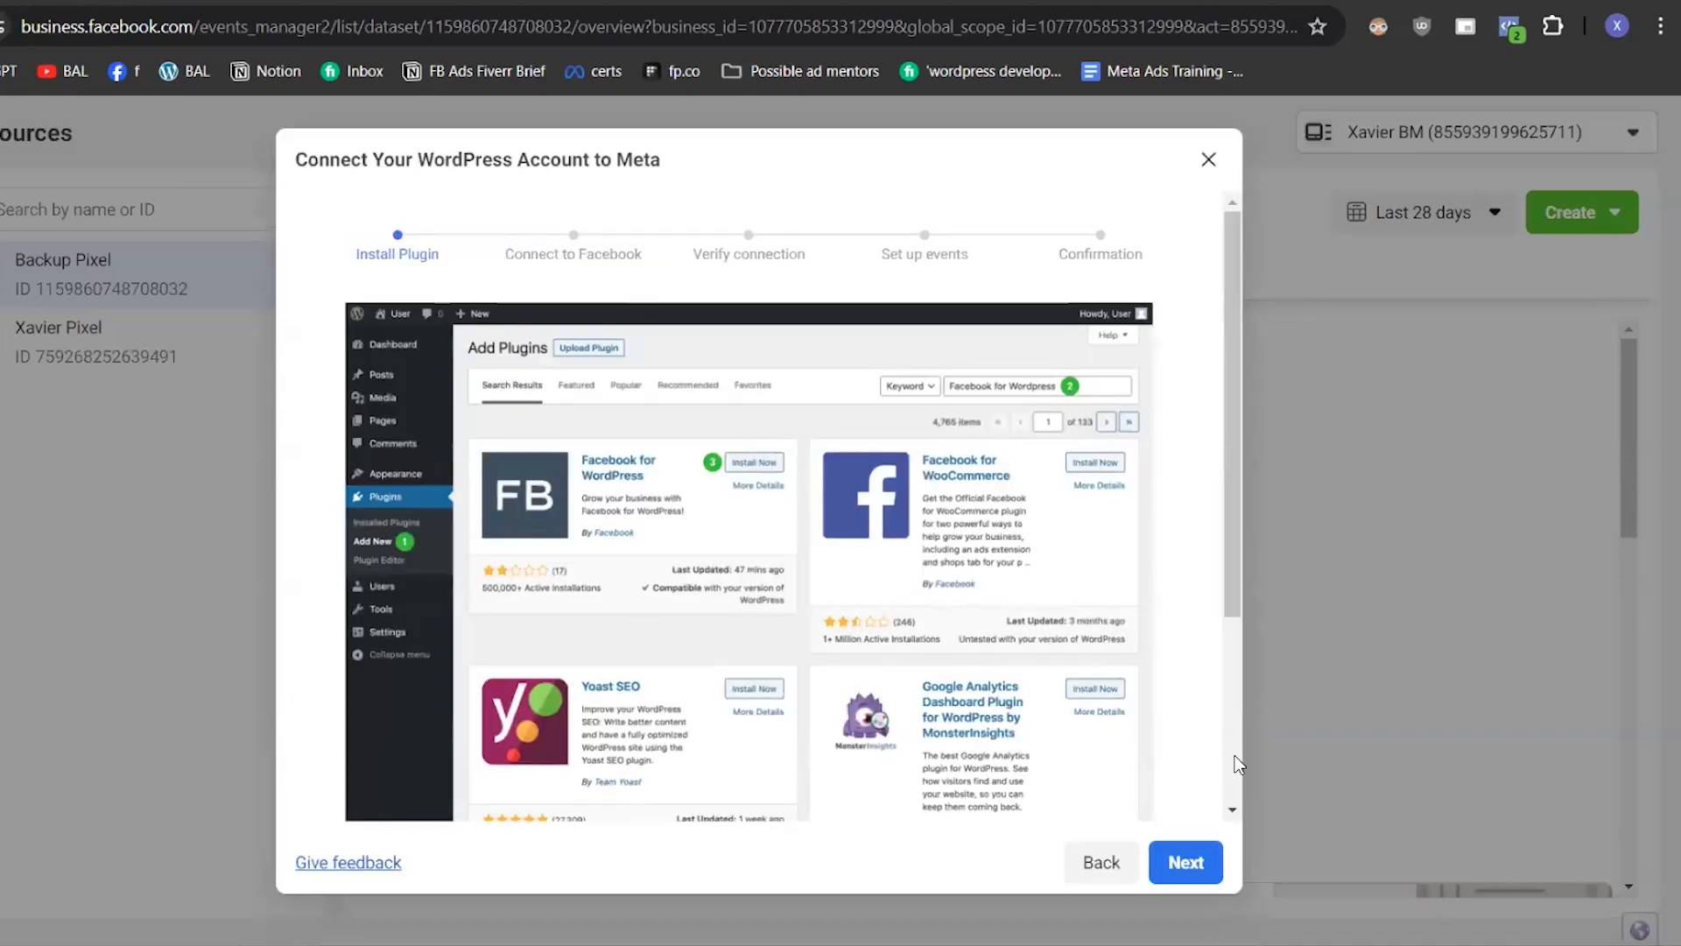
- Advance to the WordPress connection verification, send test traffic to blueadlabs.com twice, and close the setup
click(1173, 867)
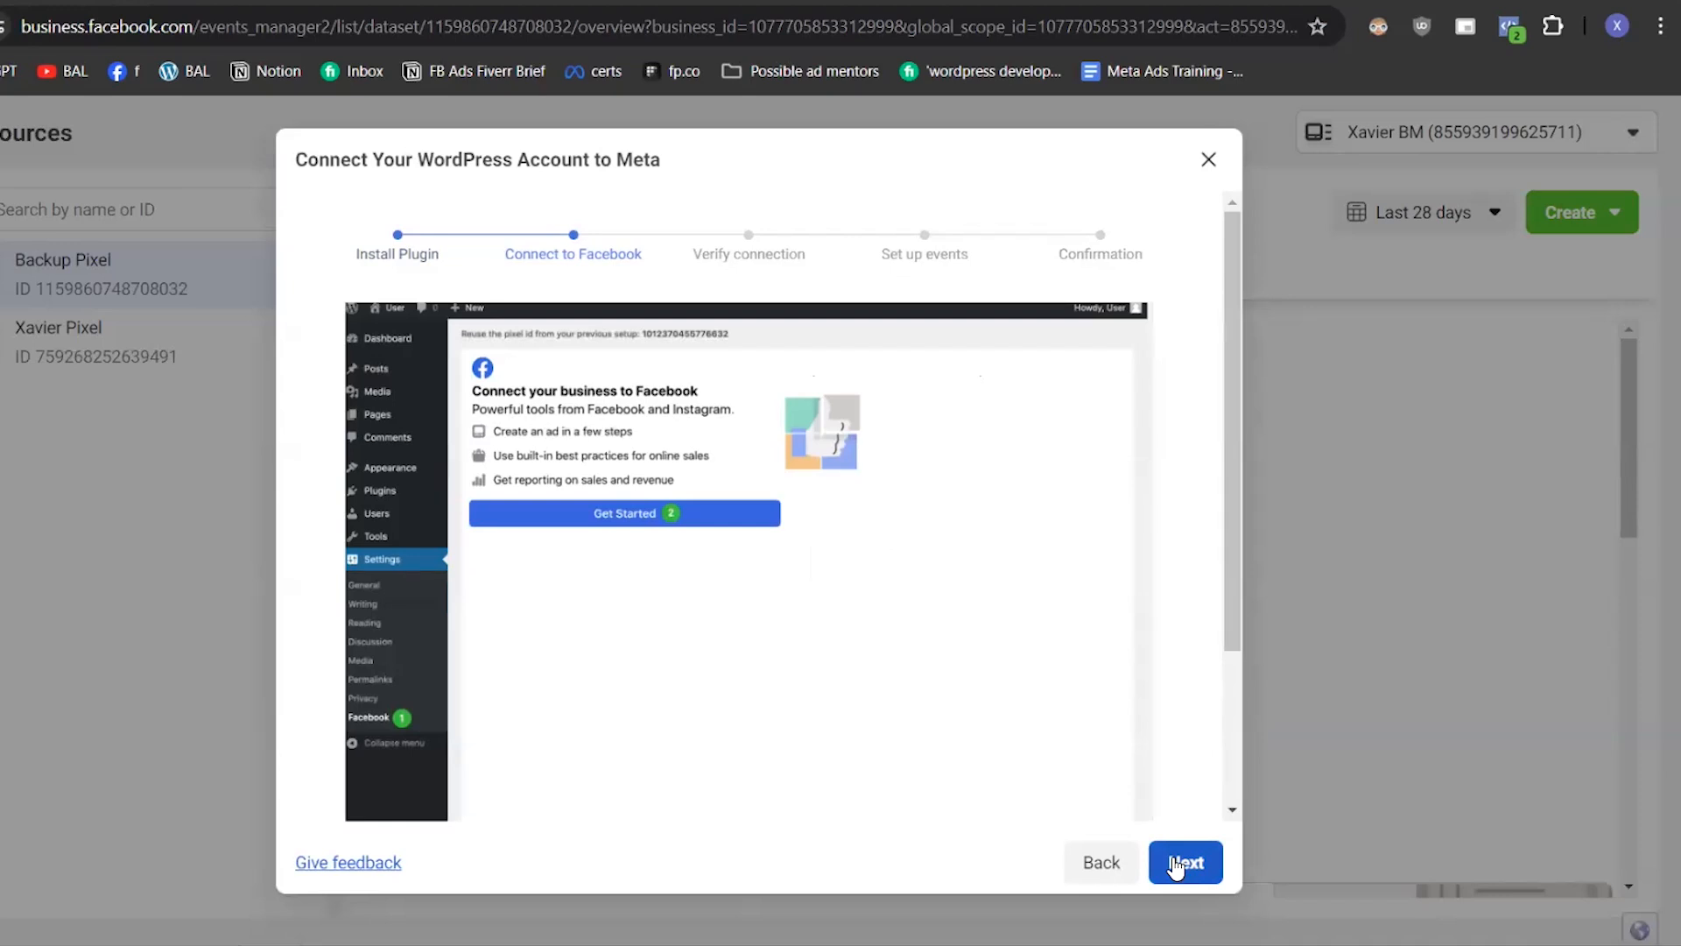
click(1176, 867)
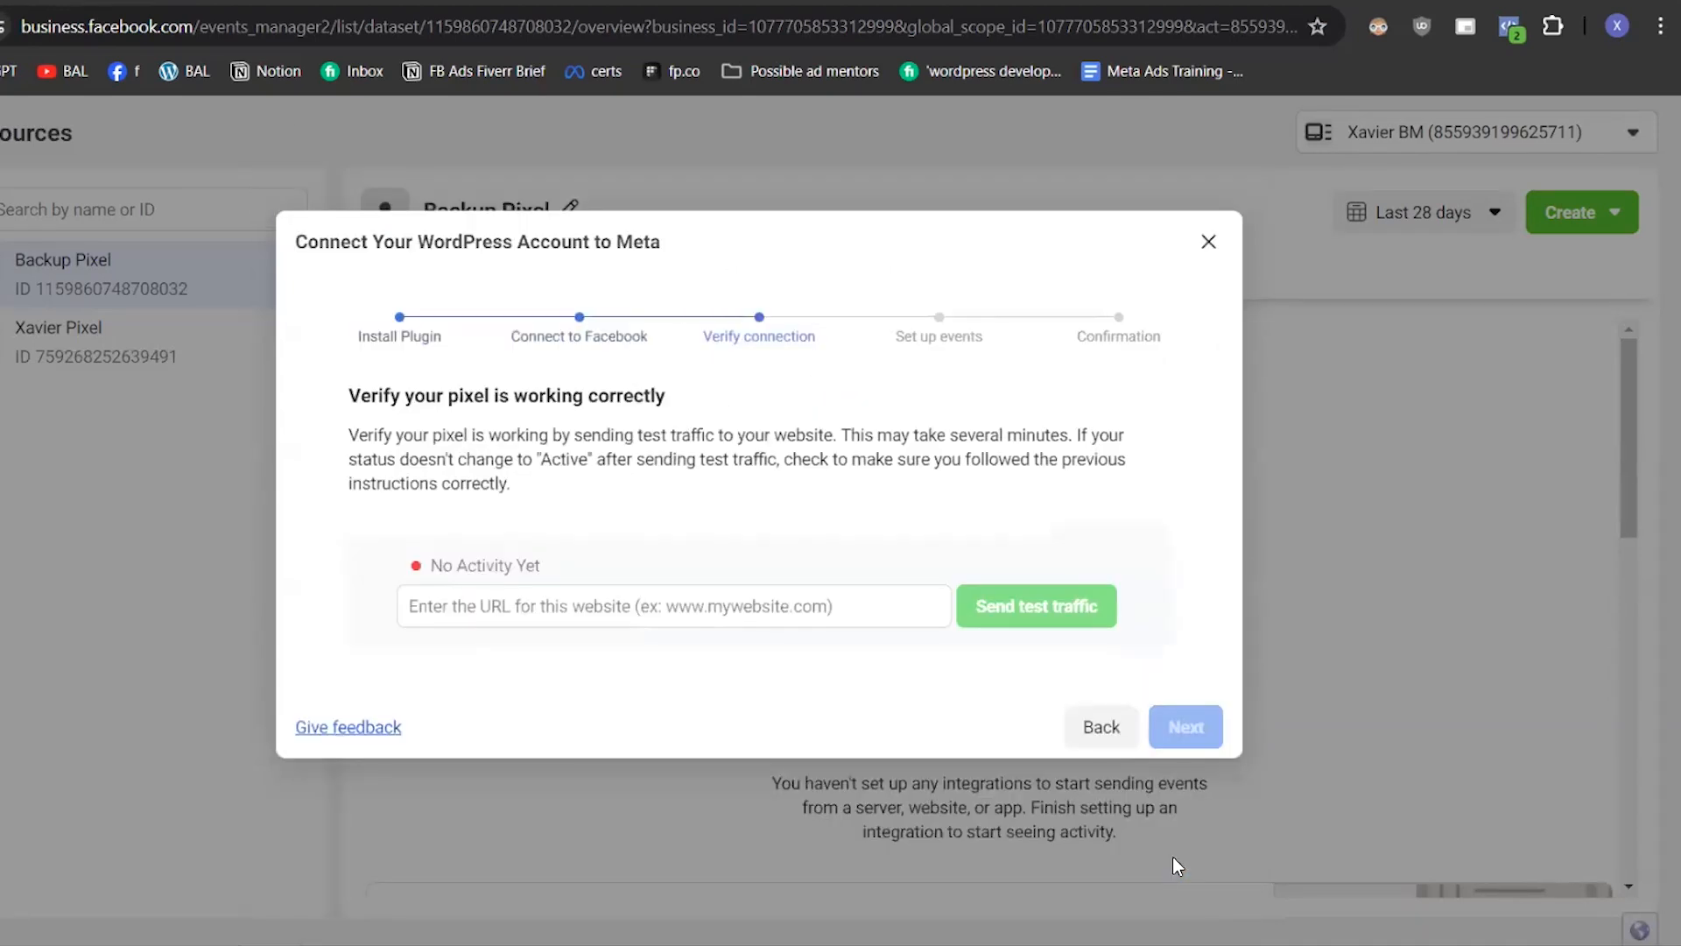
click(808, 601)
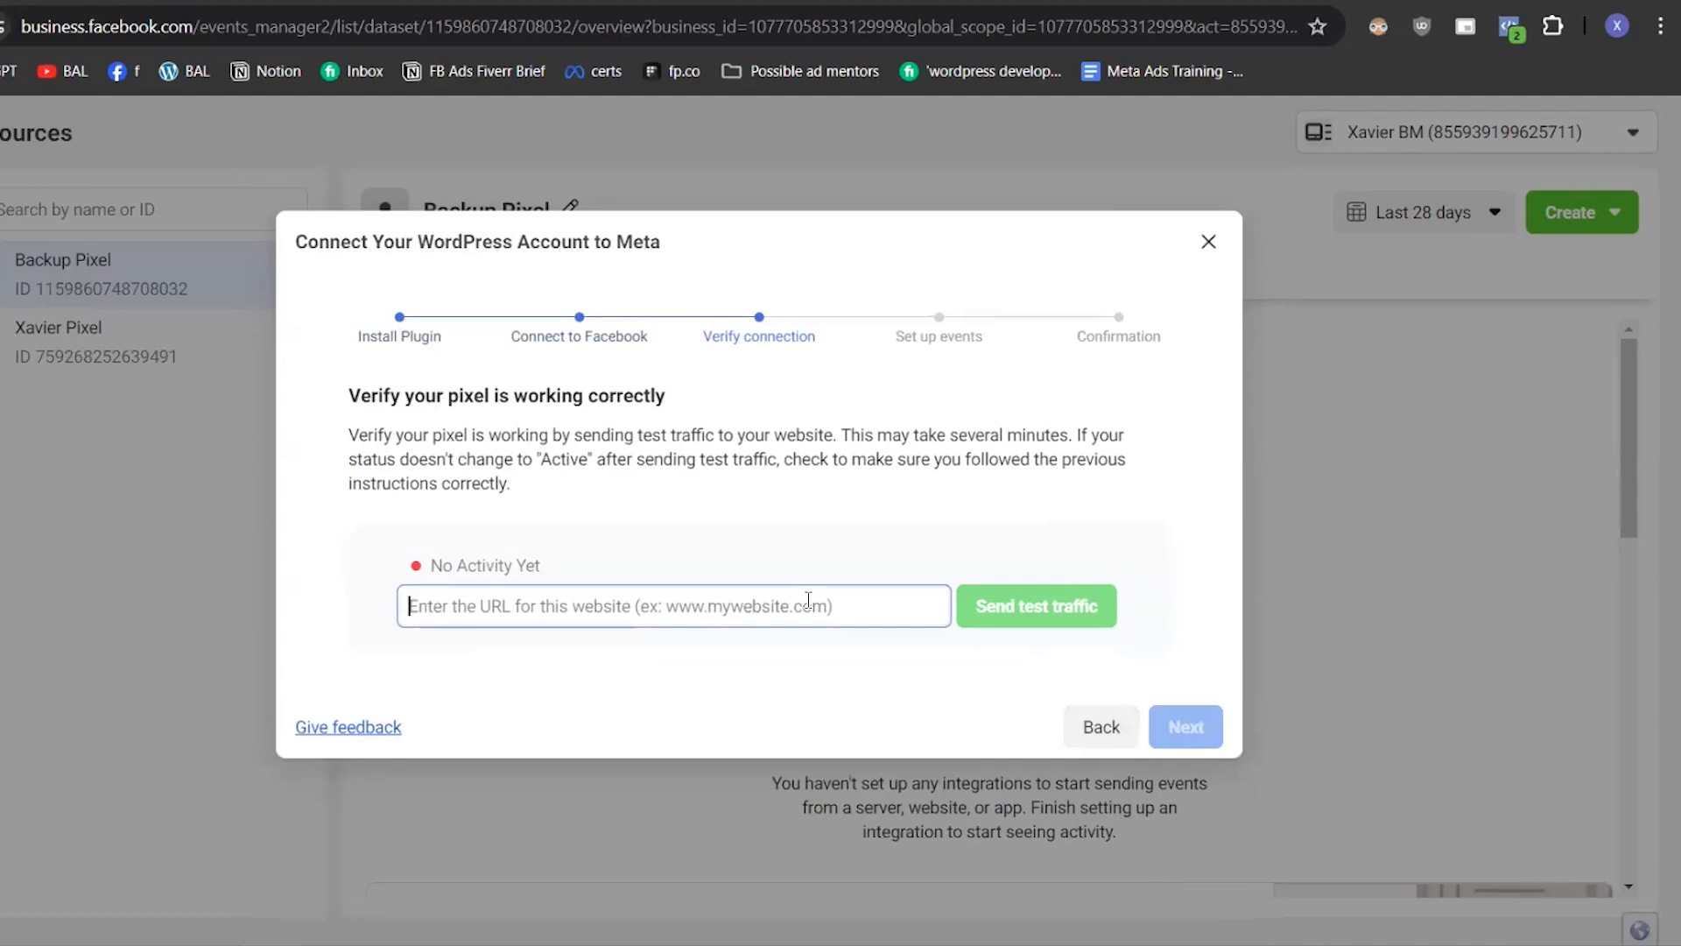
click(1014, 613)
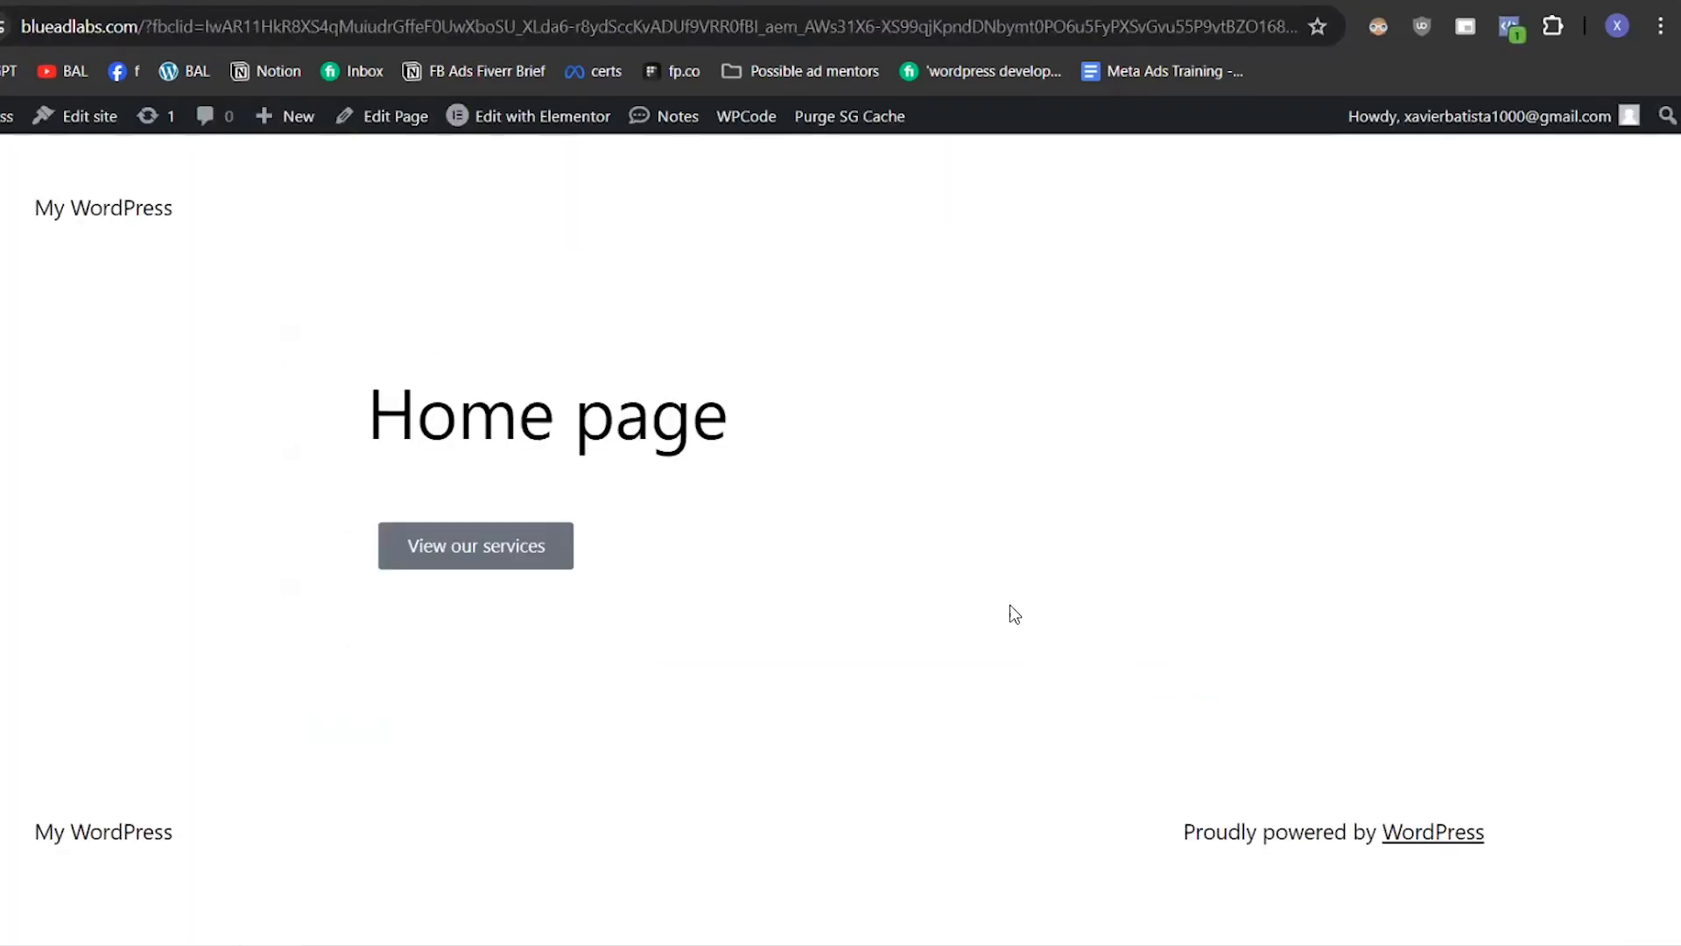
key(ctrl+w)
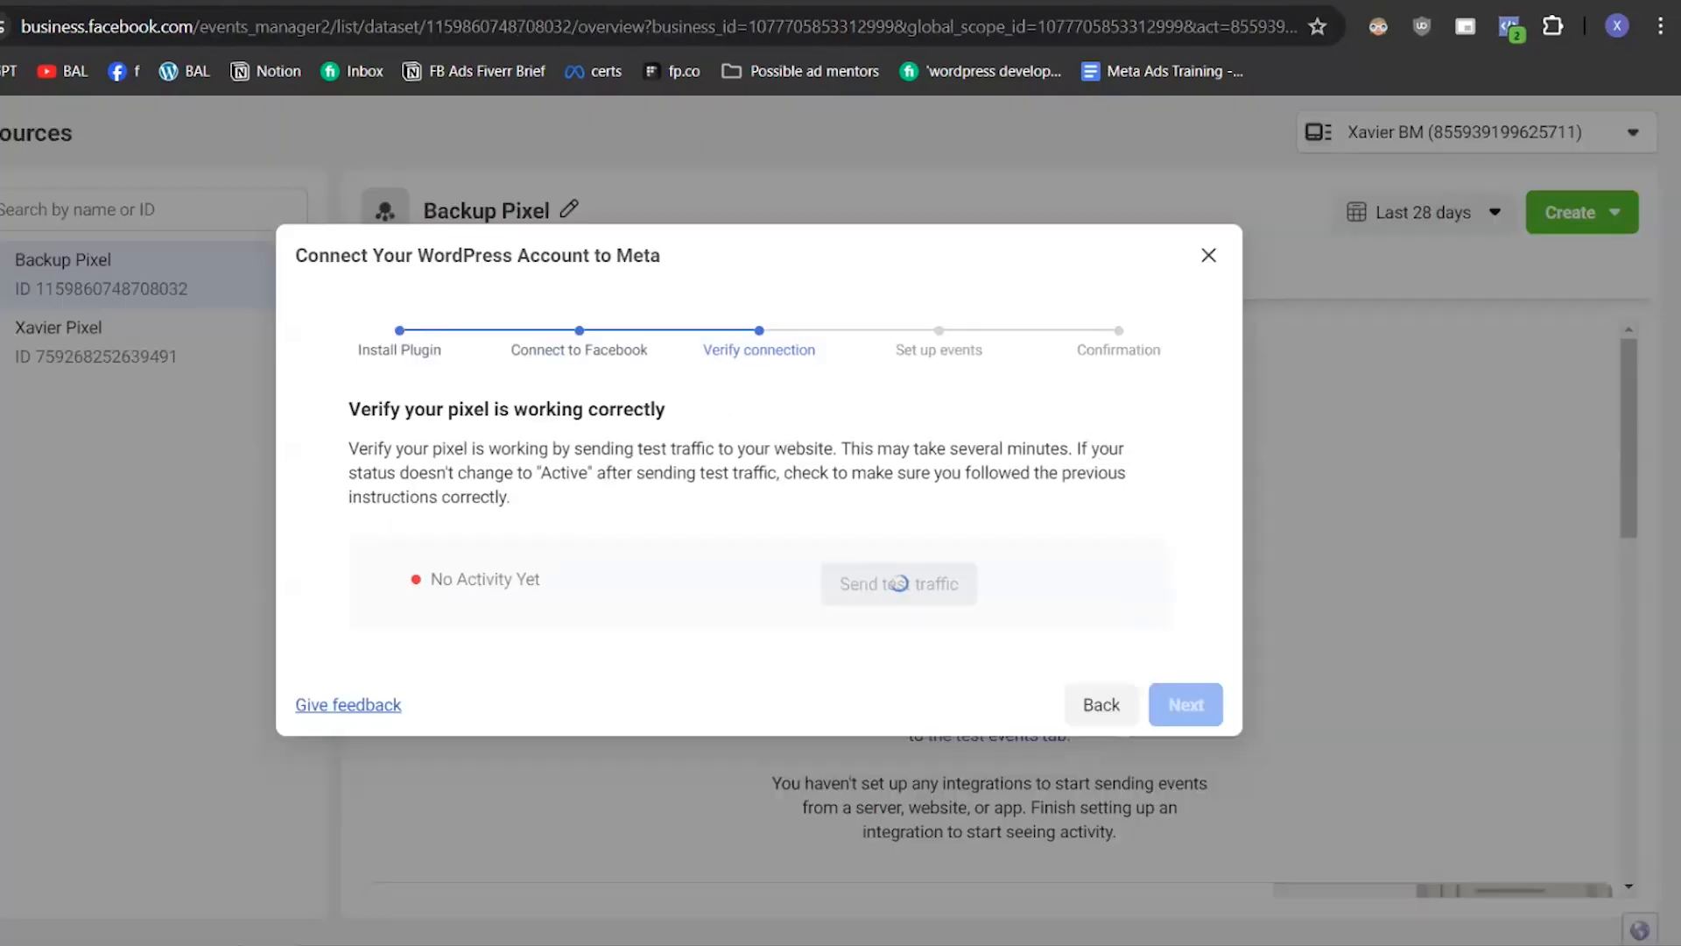
click(890, 602)
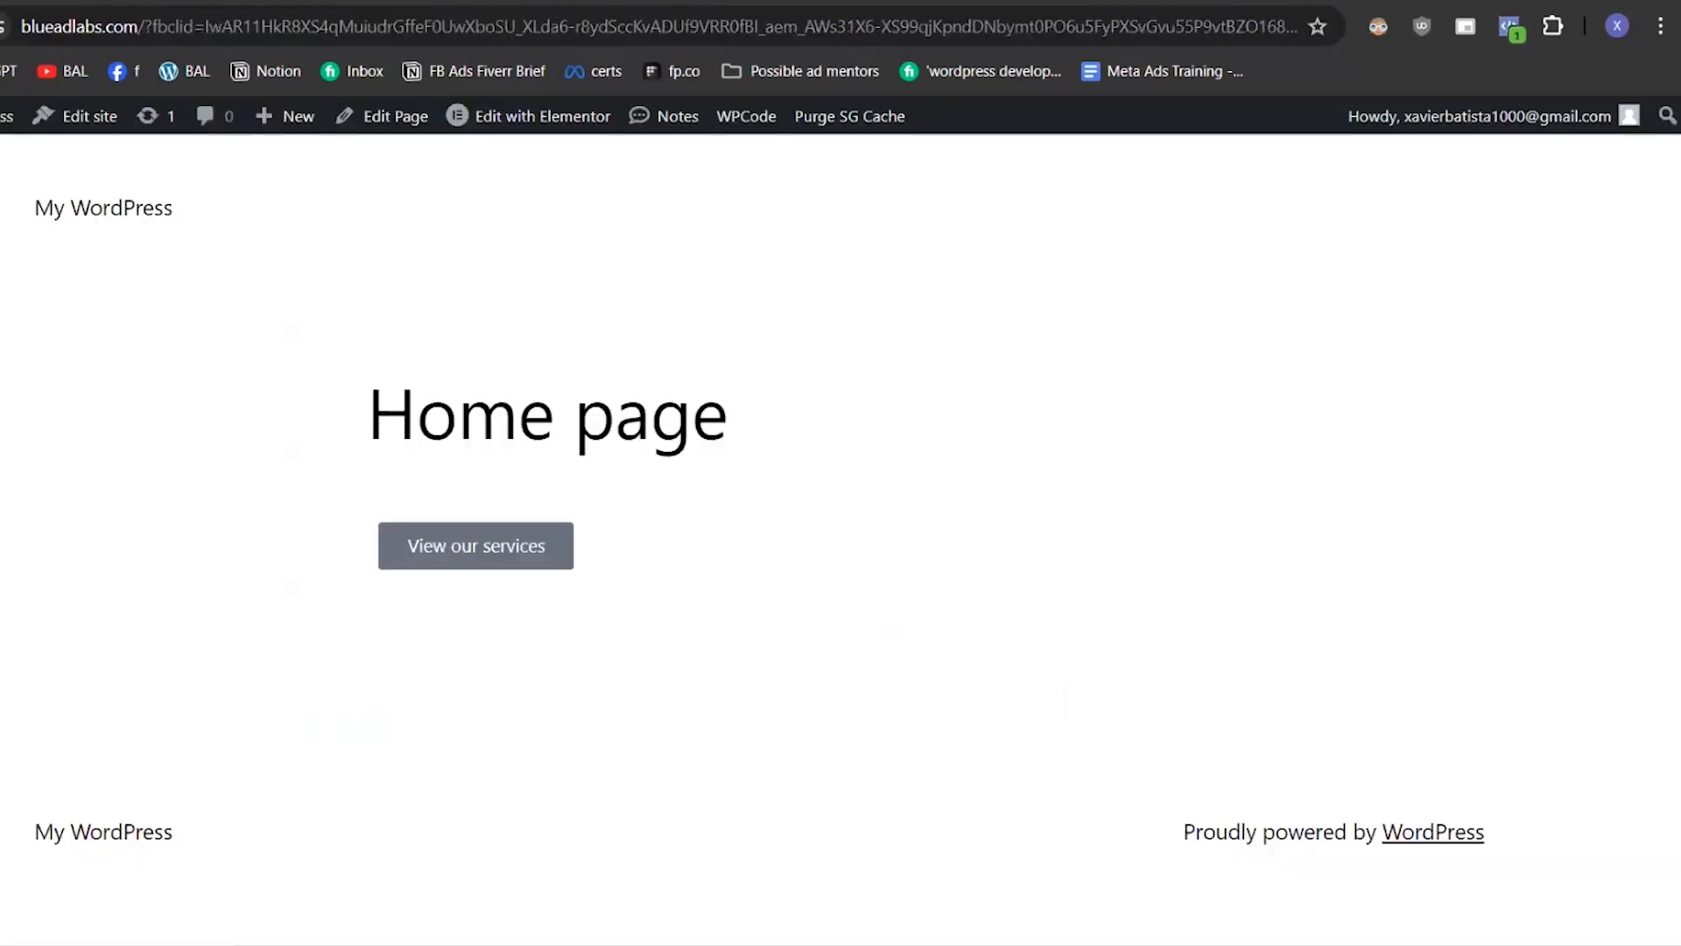
key(ctrl+w)
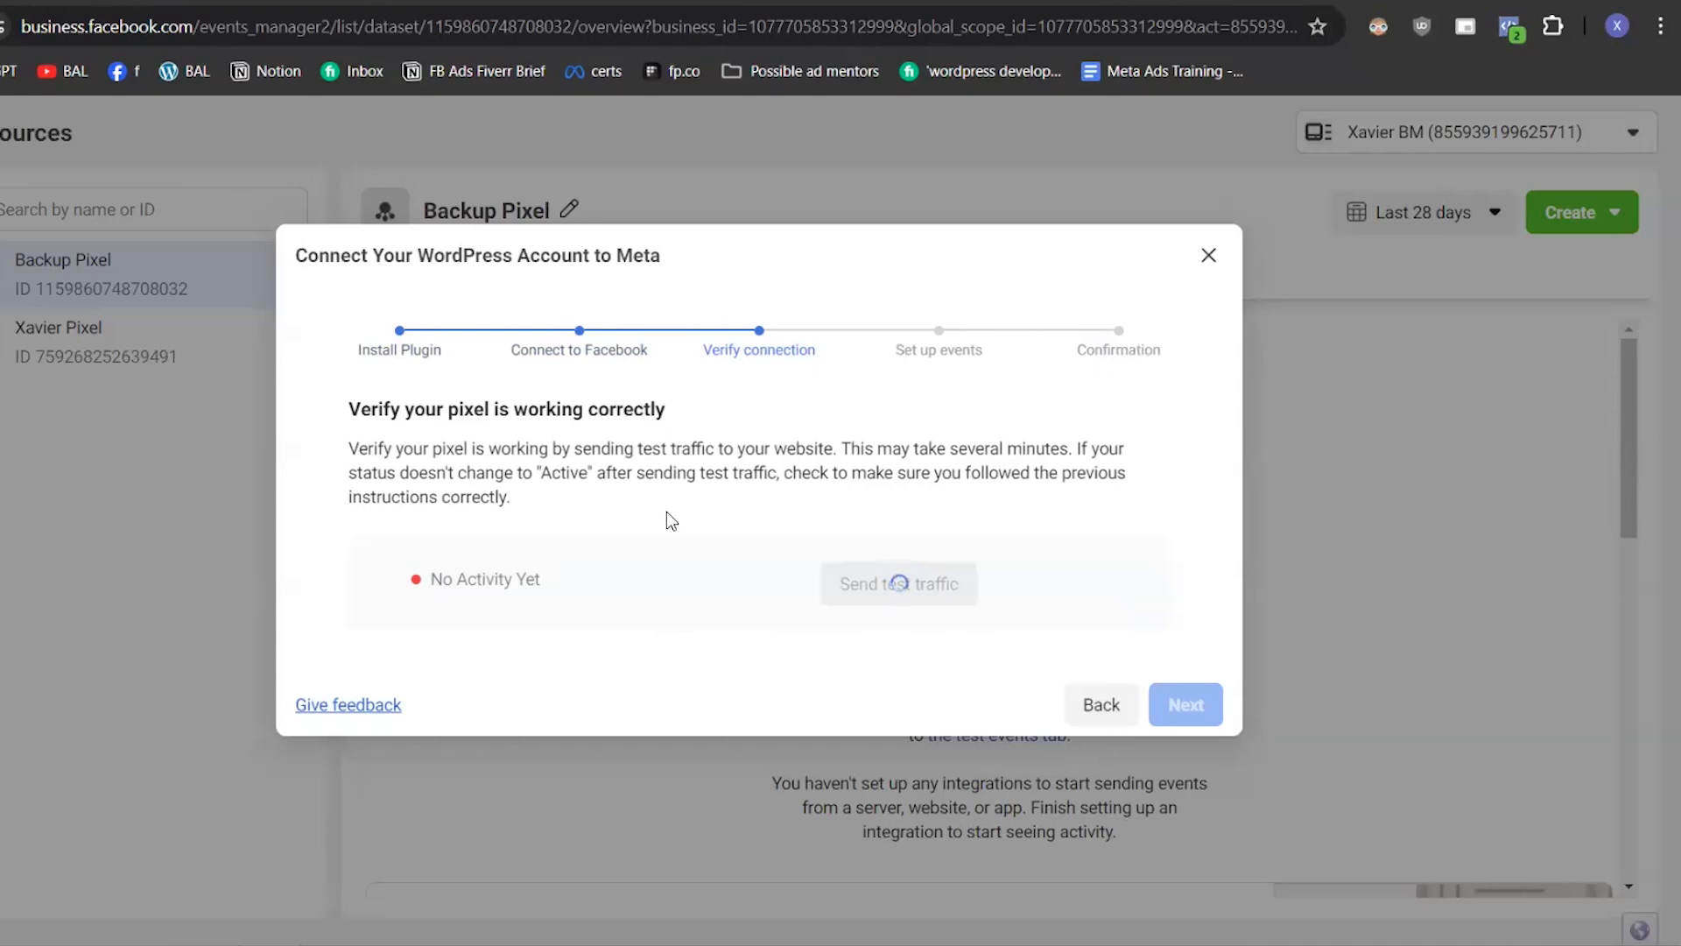
click(1209, 256)
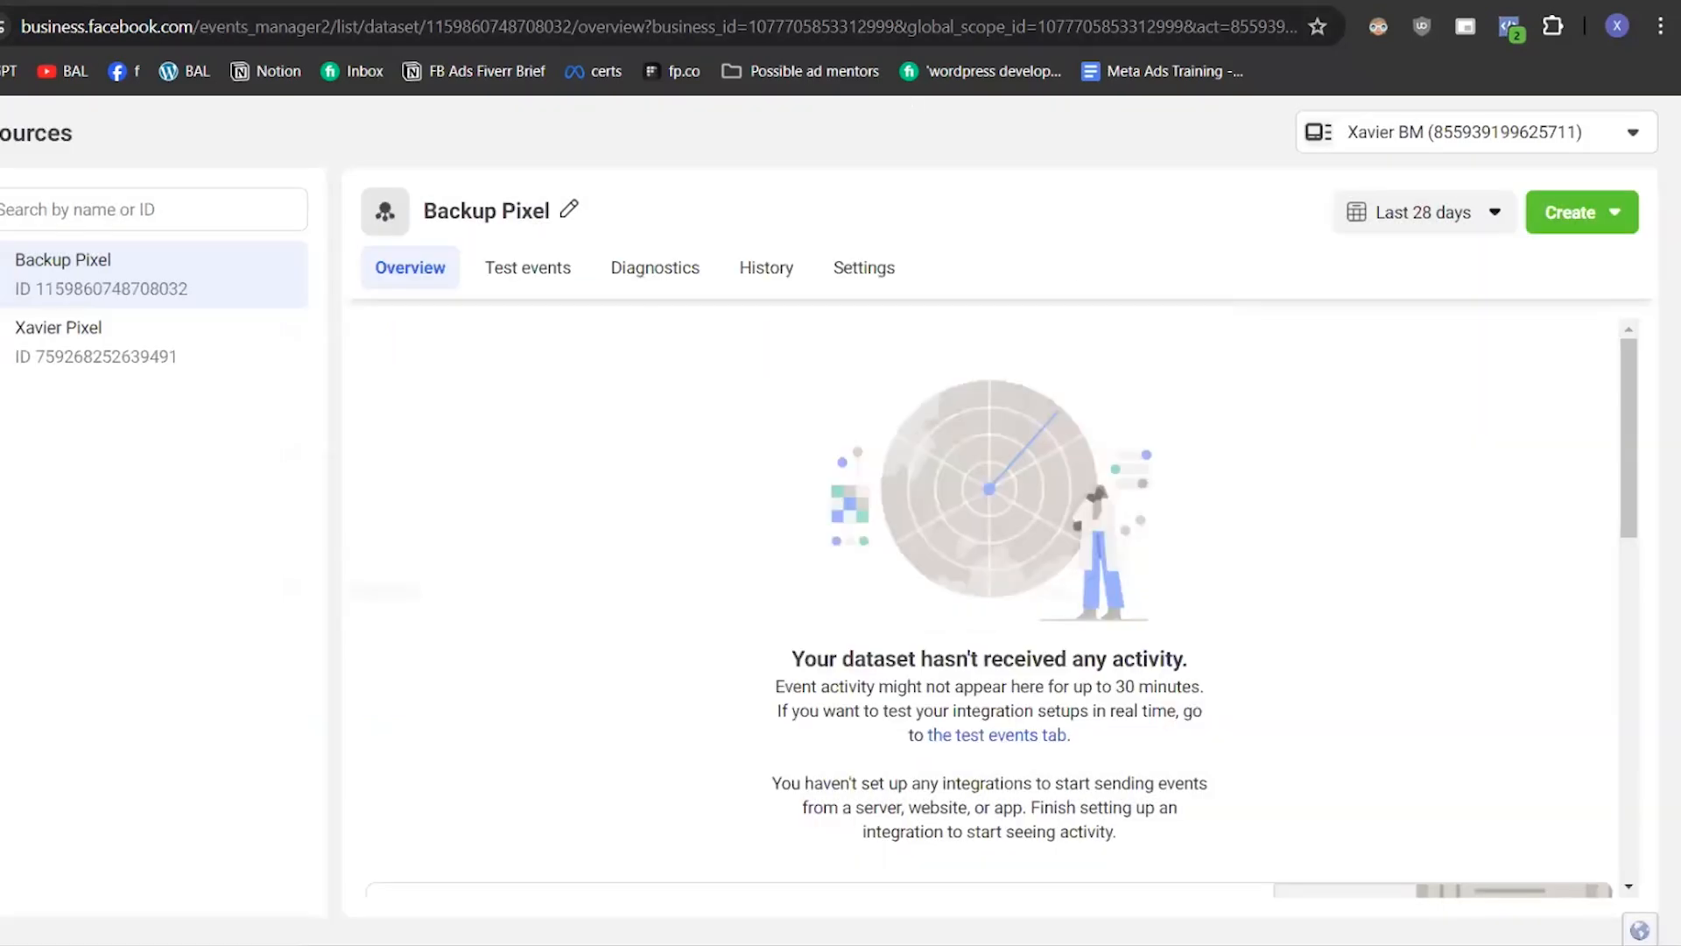
- Switch to the blueadlabs.com site and open the Meta plugin's settings in its WordPress admin
click(542, 2)
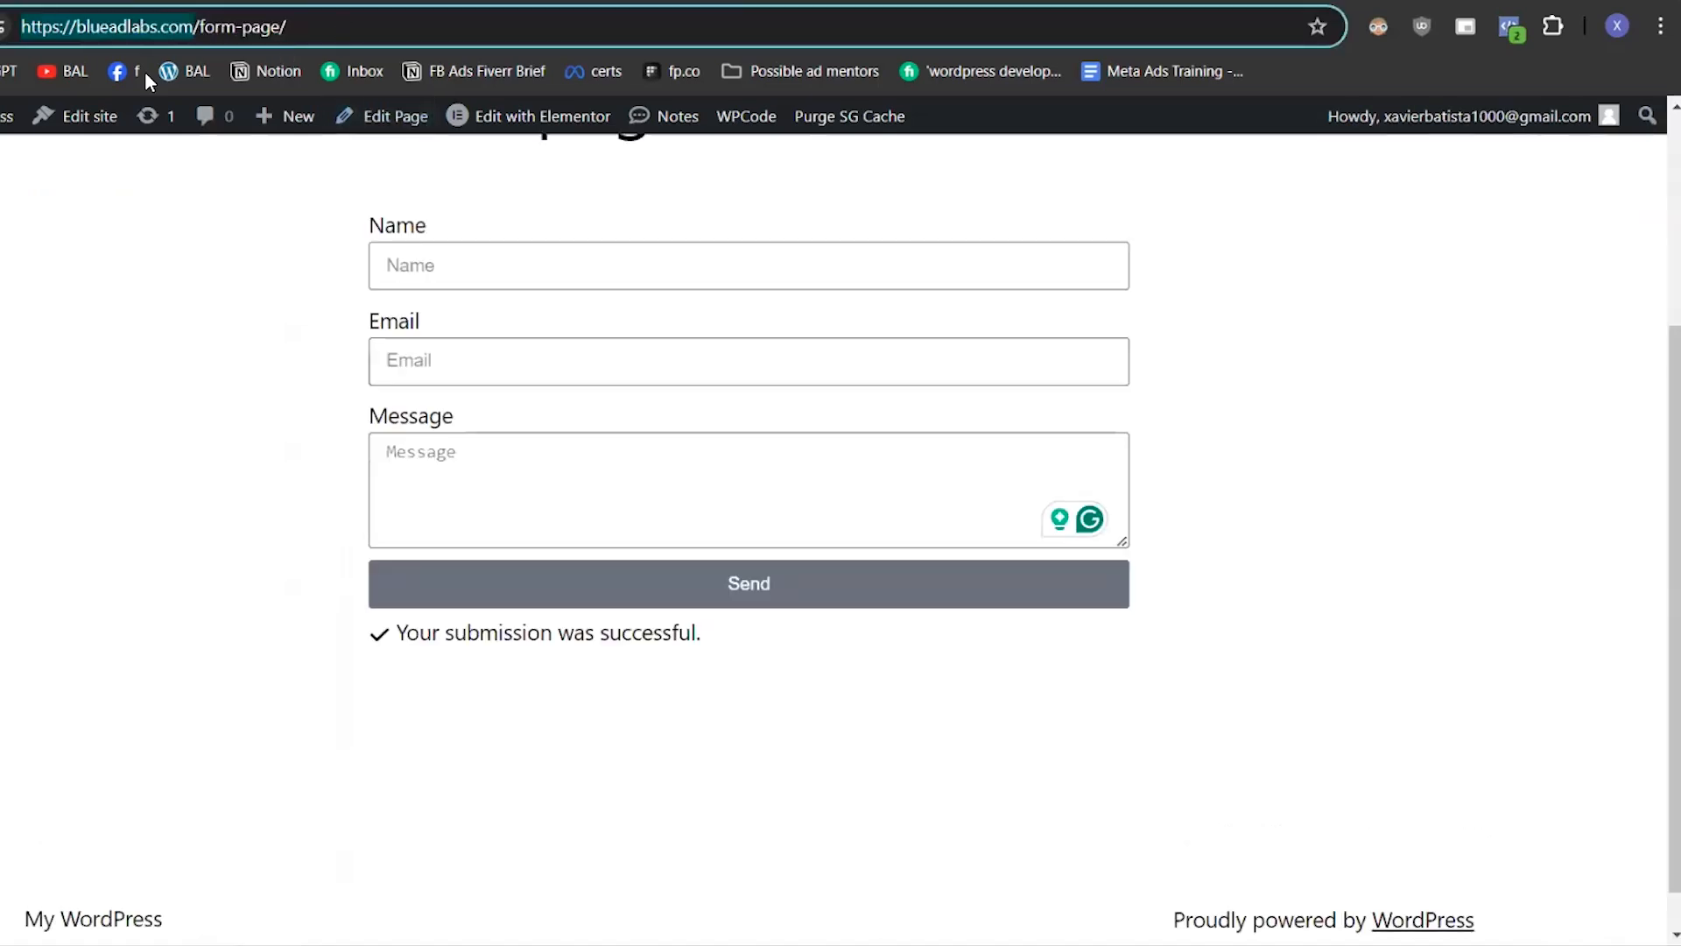
mouse_move(7, 116)
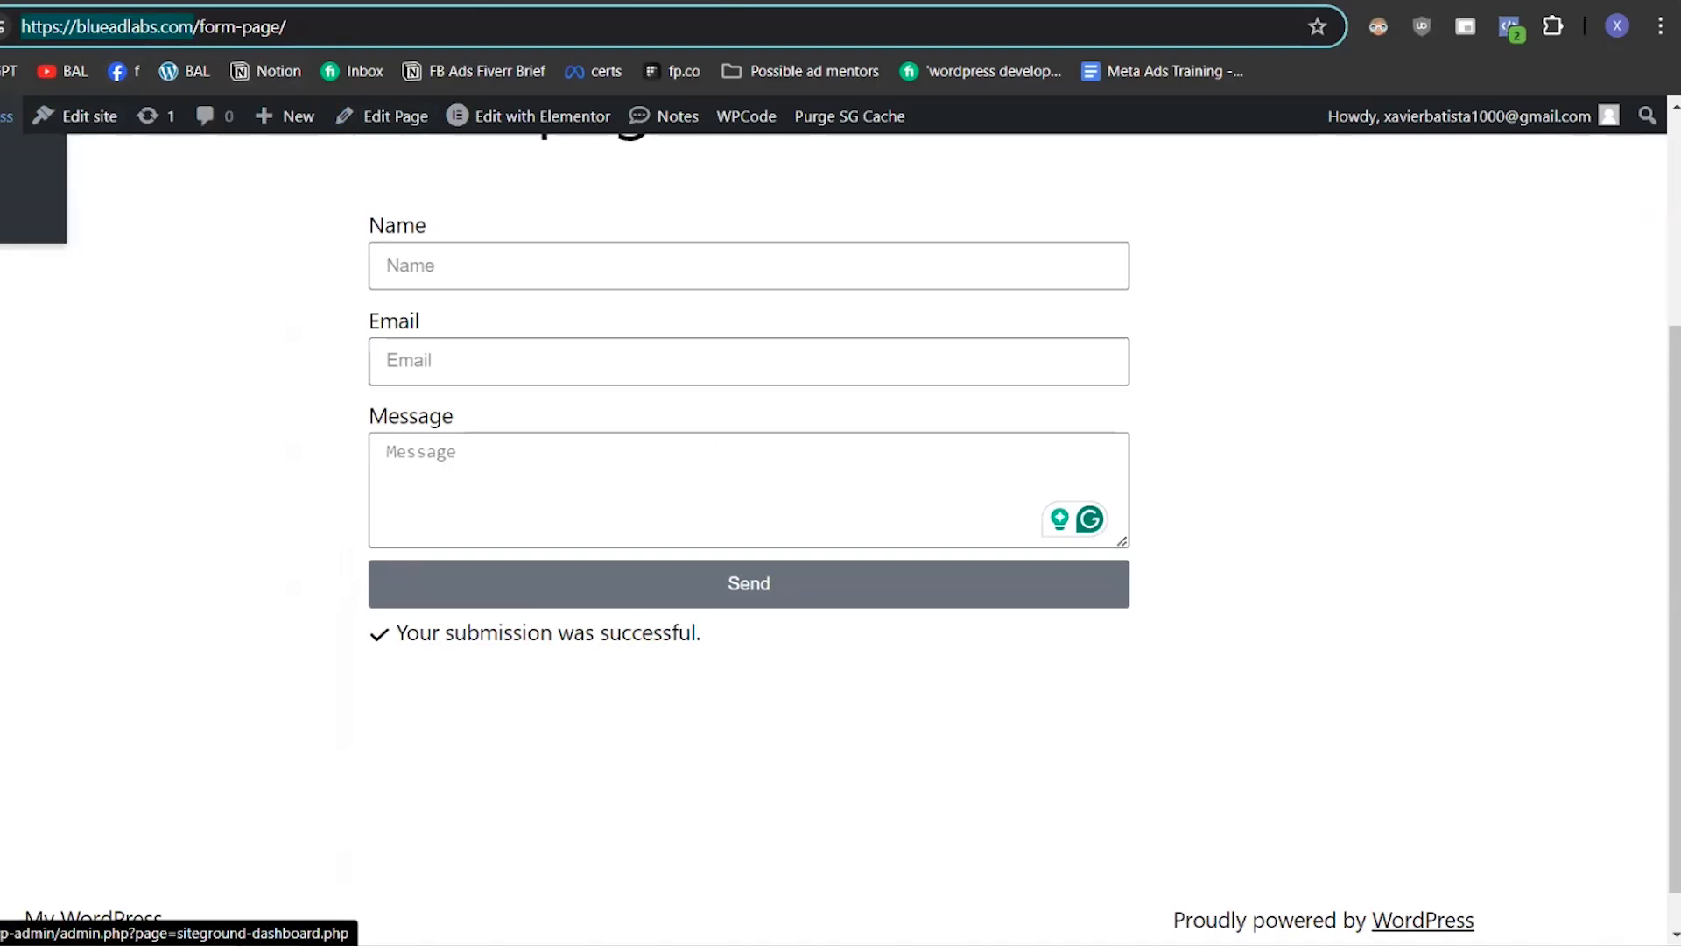
click(5, 156)
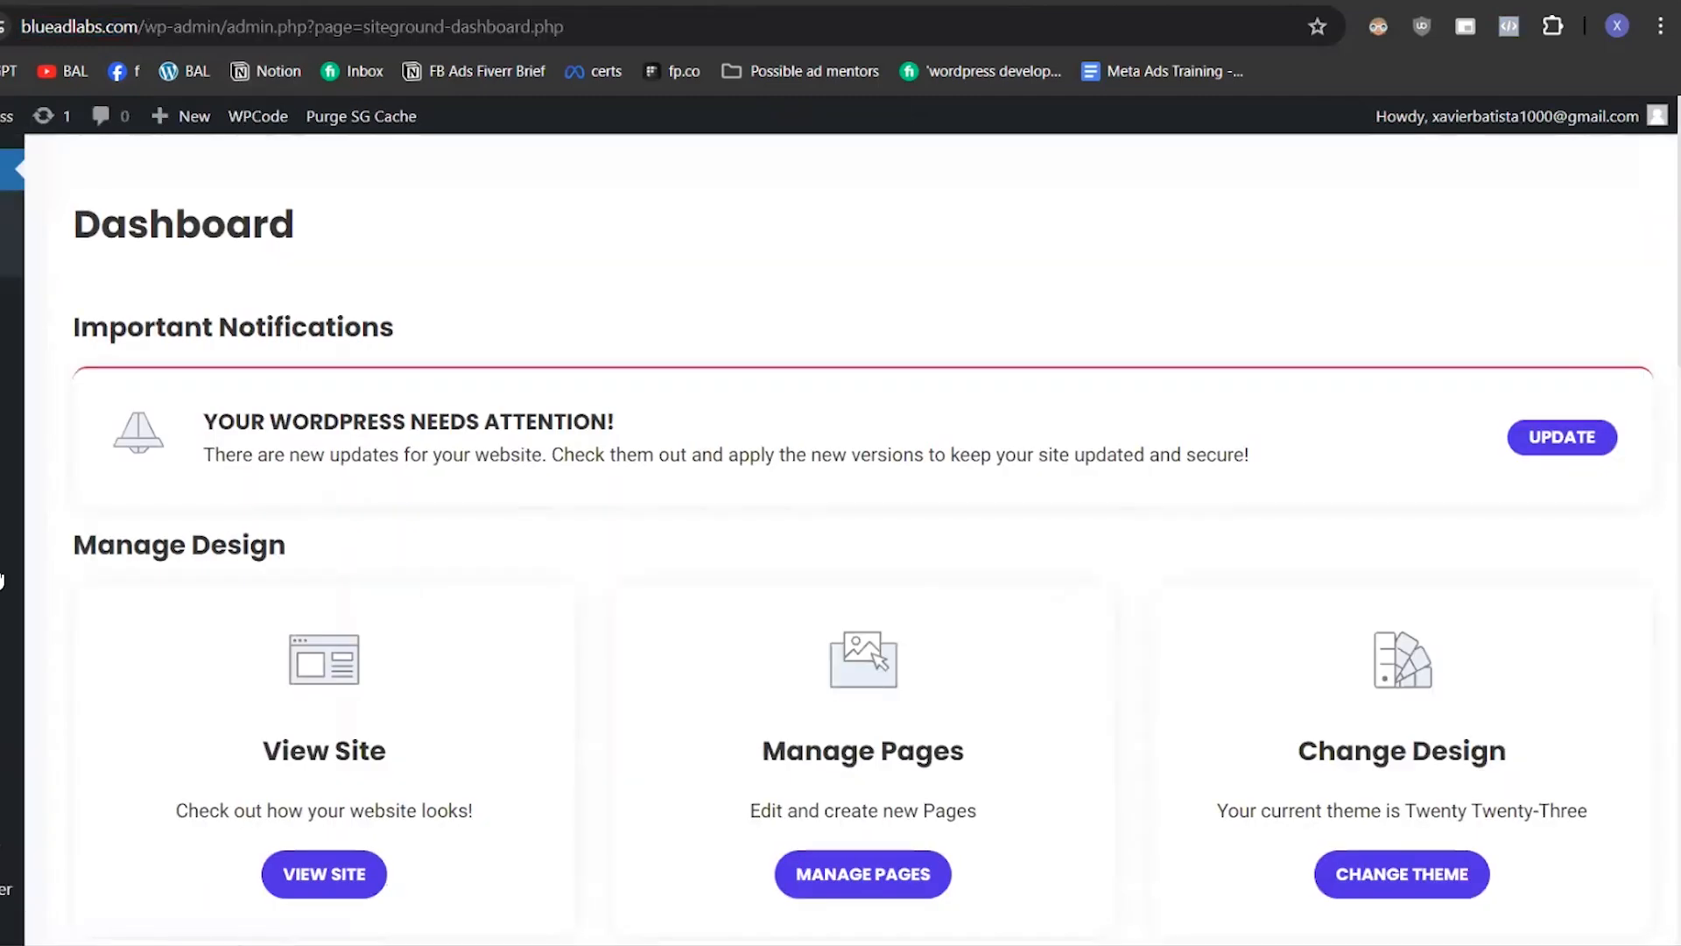
mouse_move(10, 701)
mouse_move(11, 751)
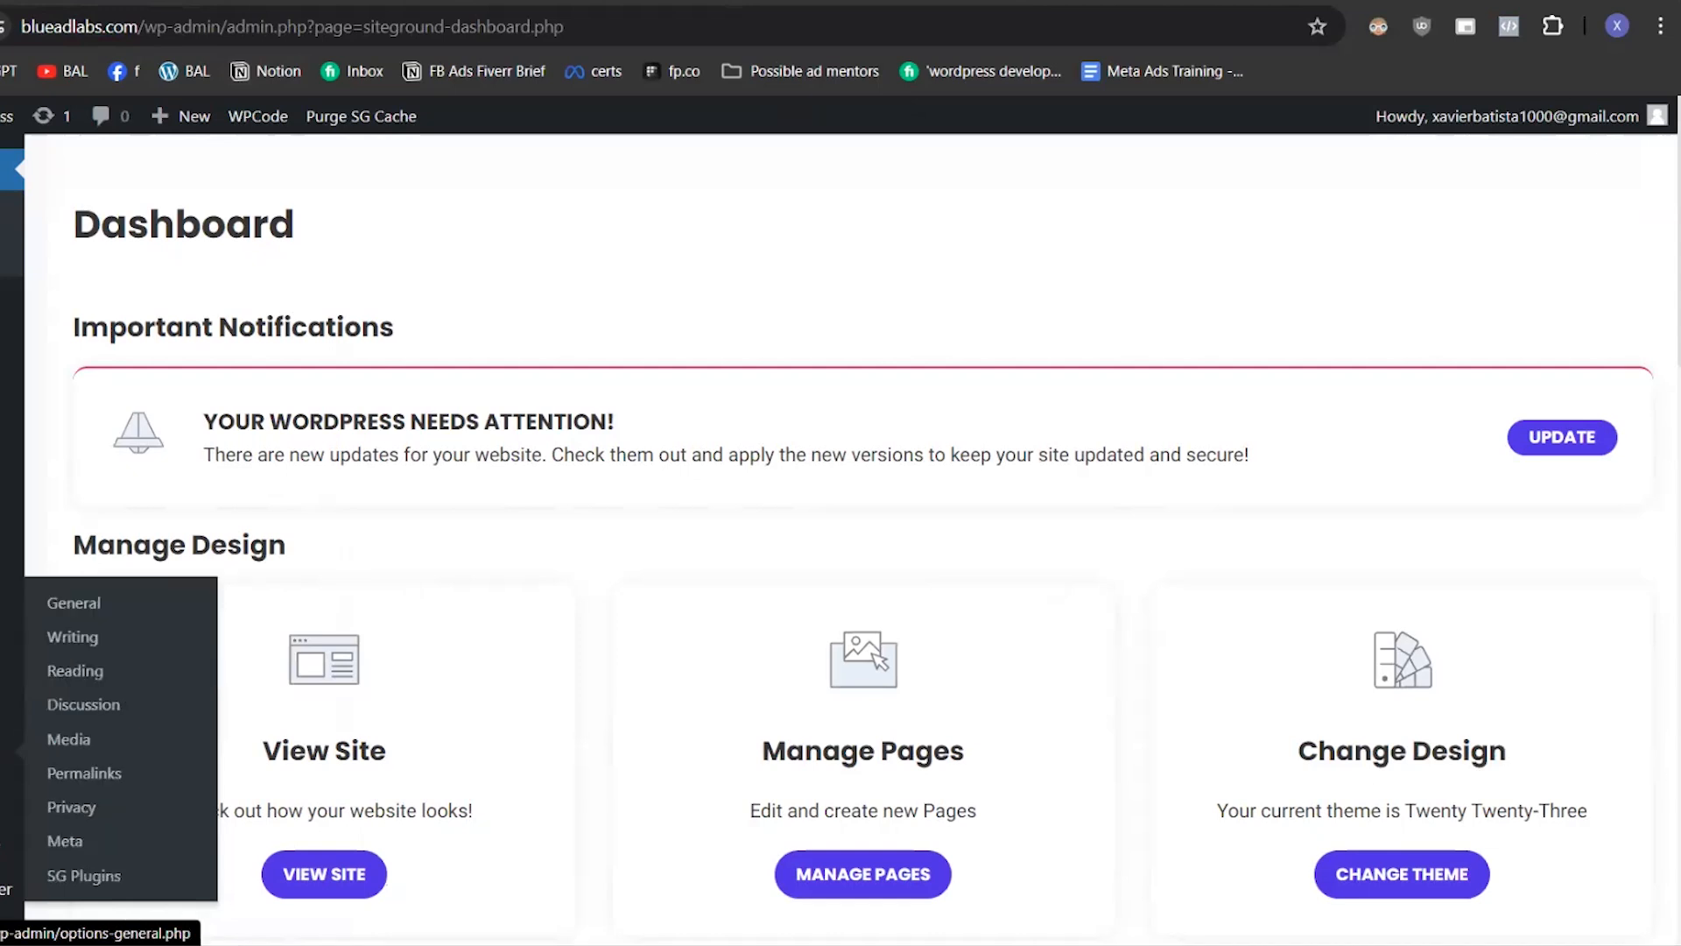
click(11, 751)
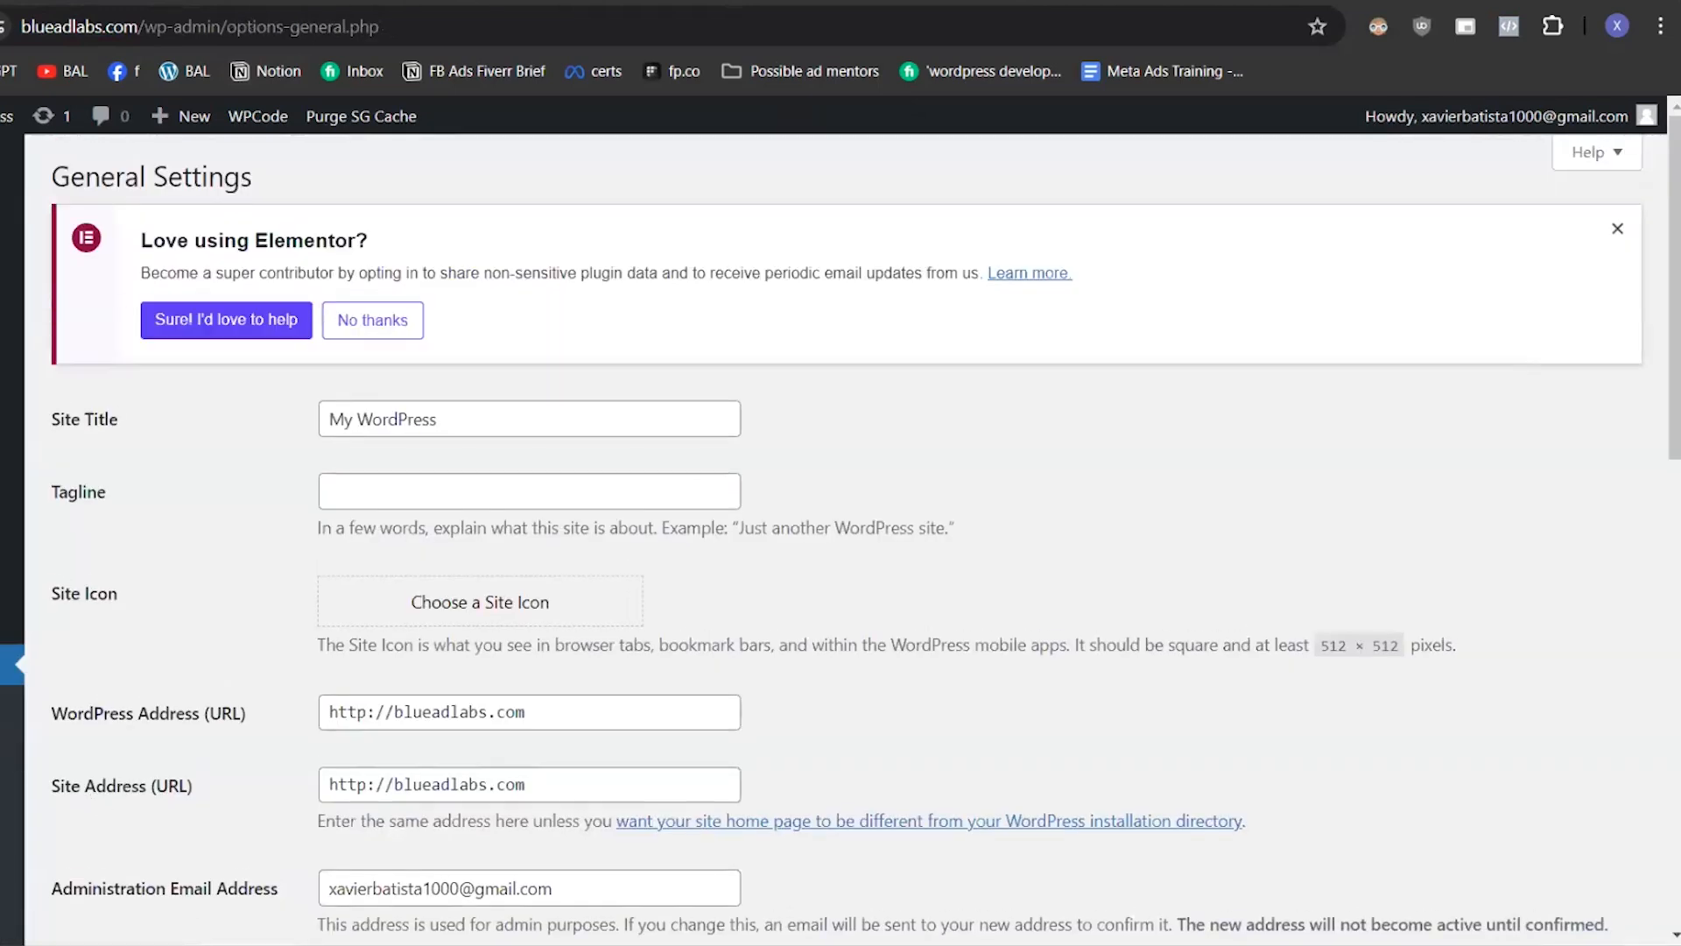
scroll(841, 538, down, 5)
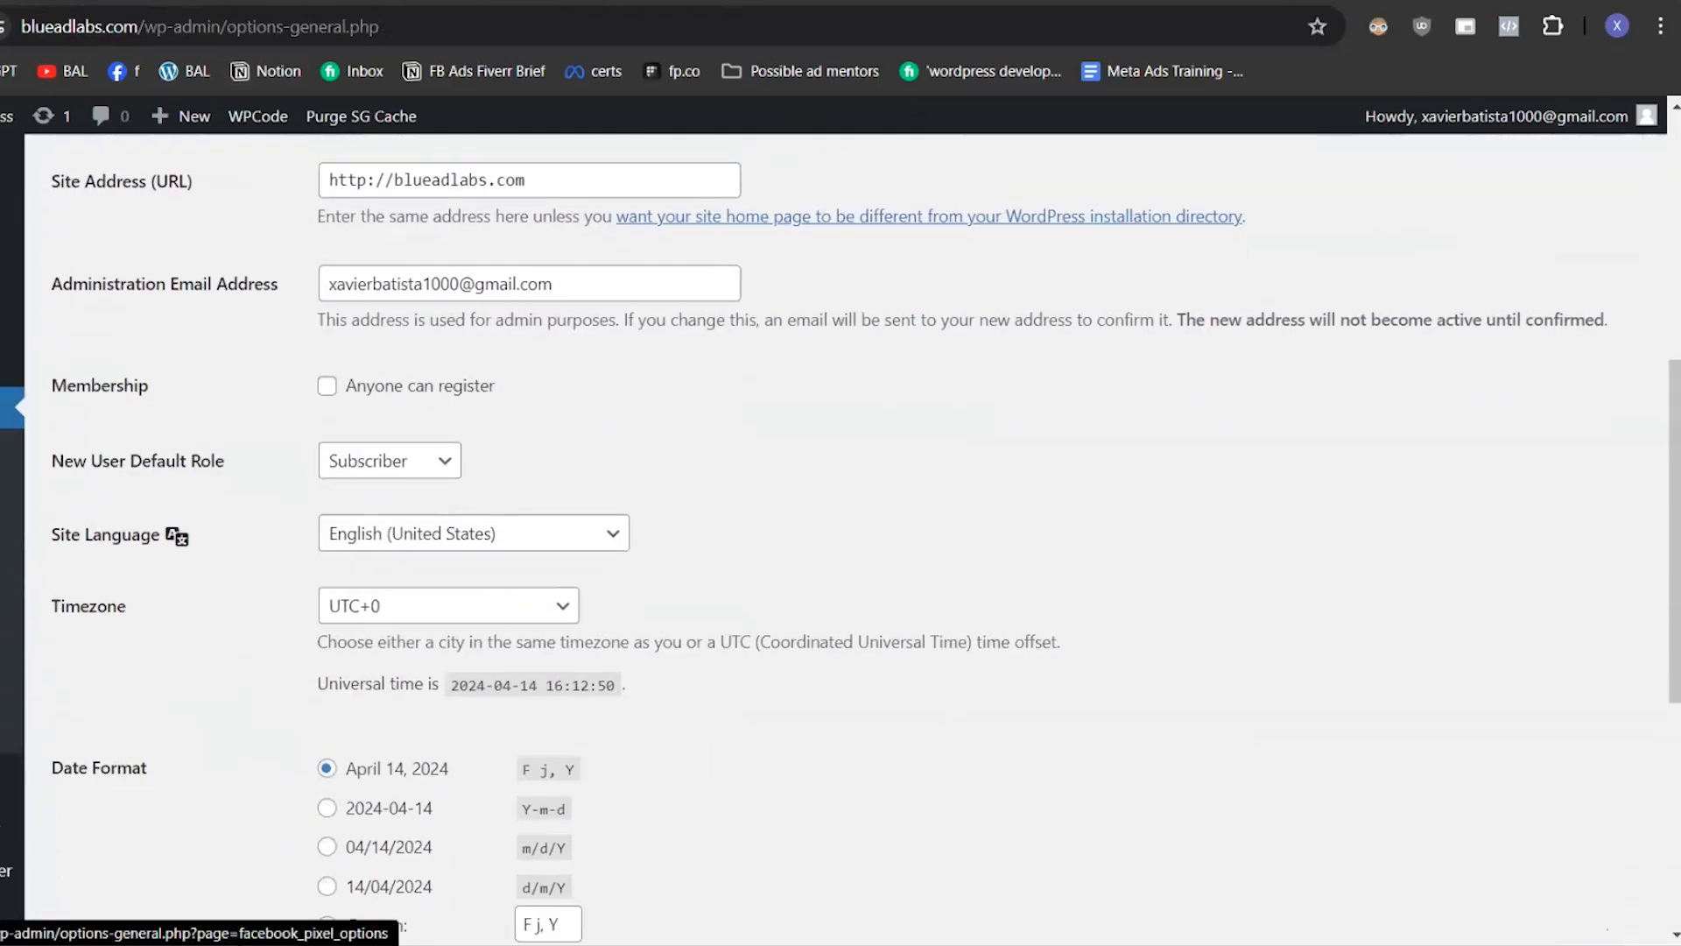
click(11, 729)
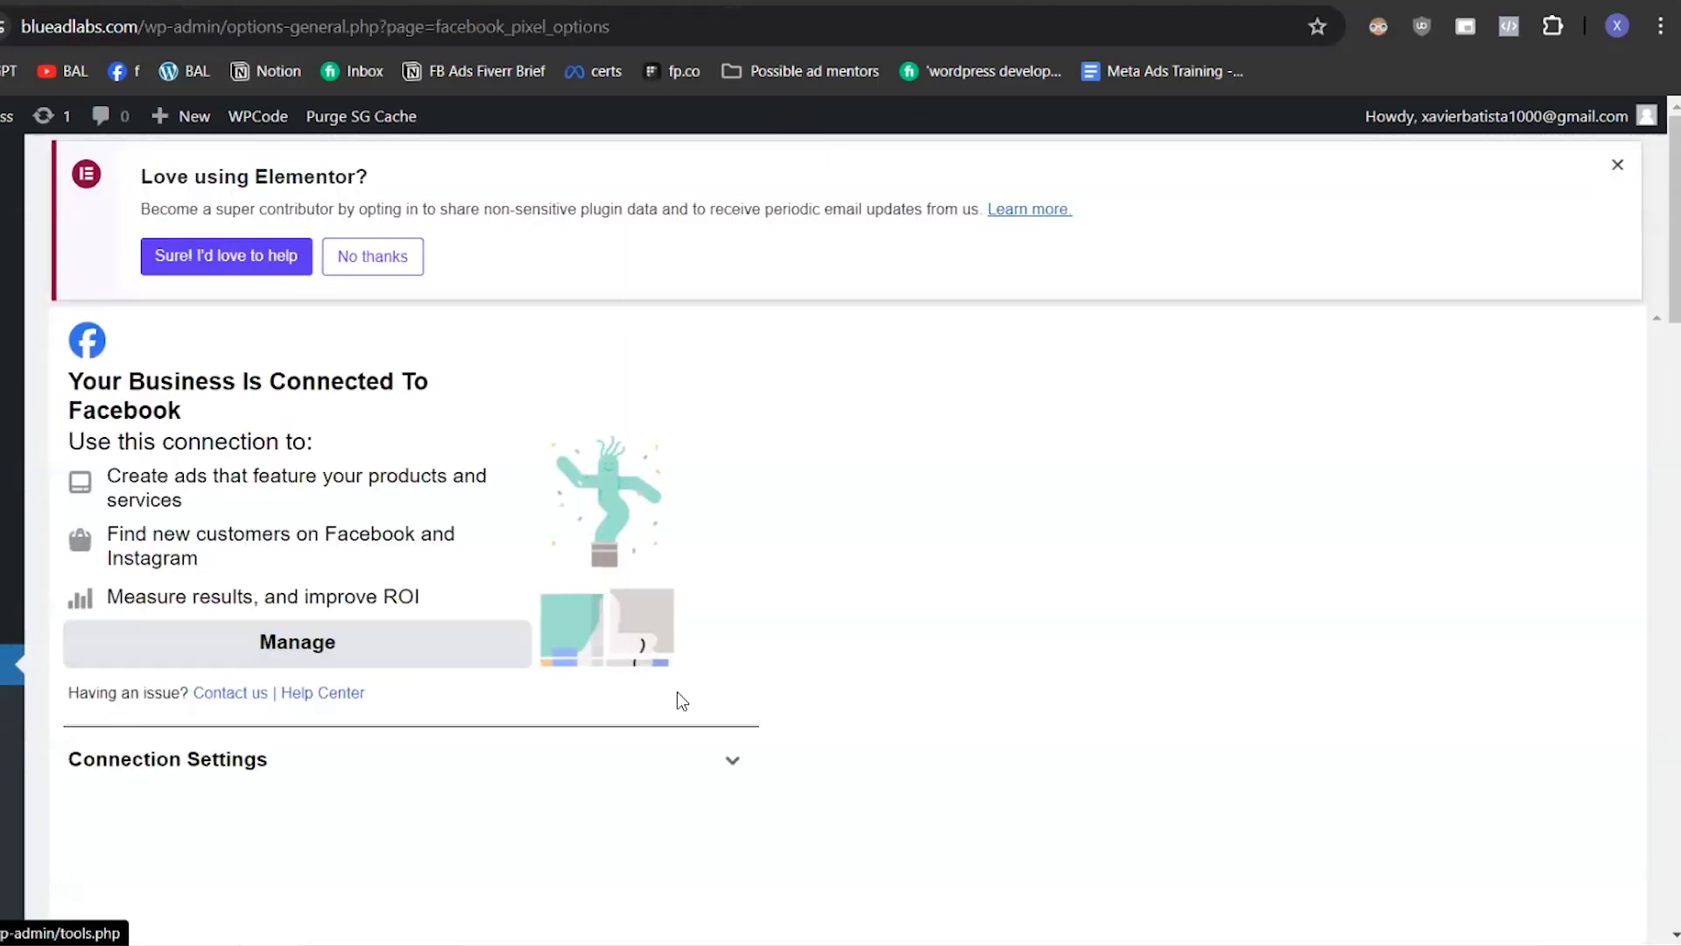
- Review the Facebook connection's settings, including the Meta advanced configuration and ad creation goals
click(452, 655)
key(ctrl+w)
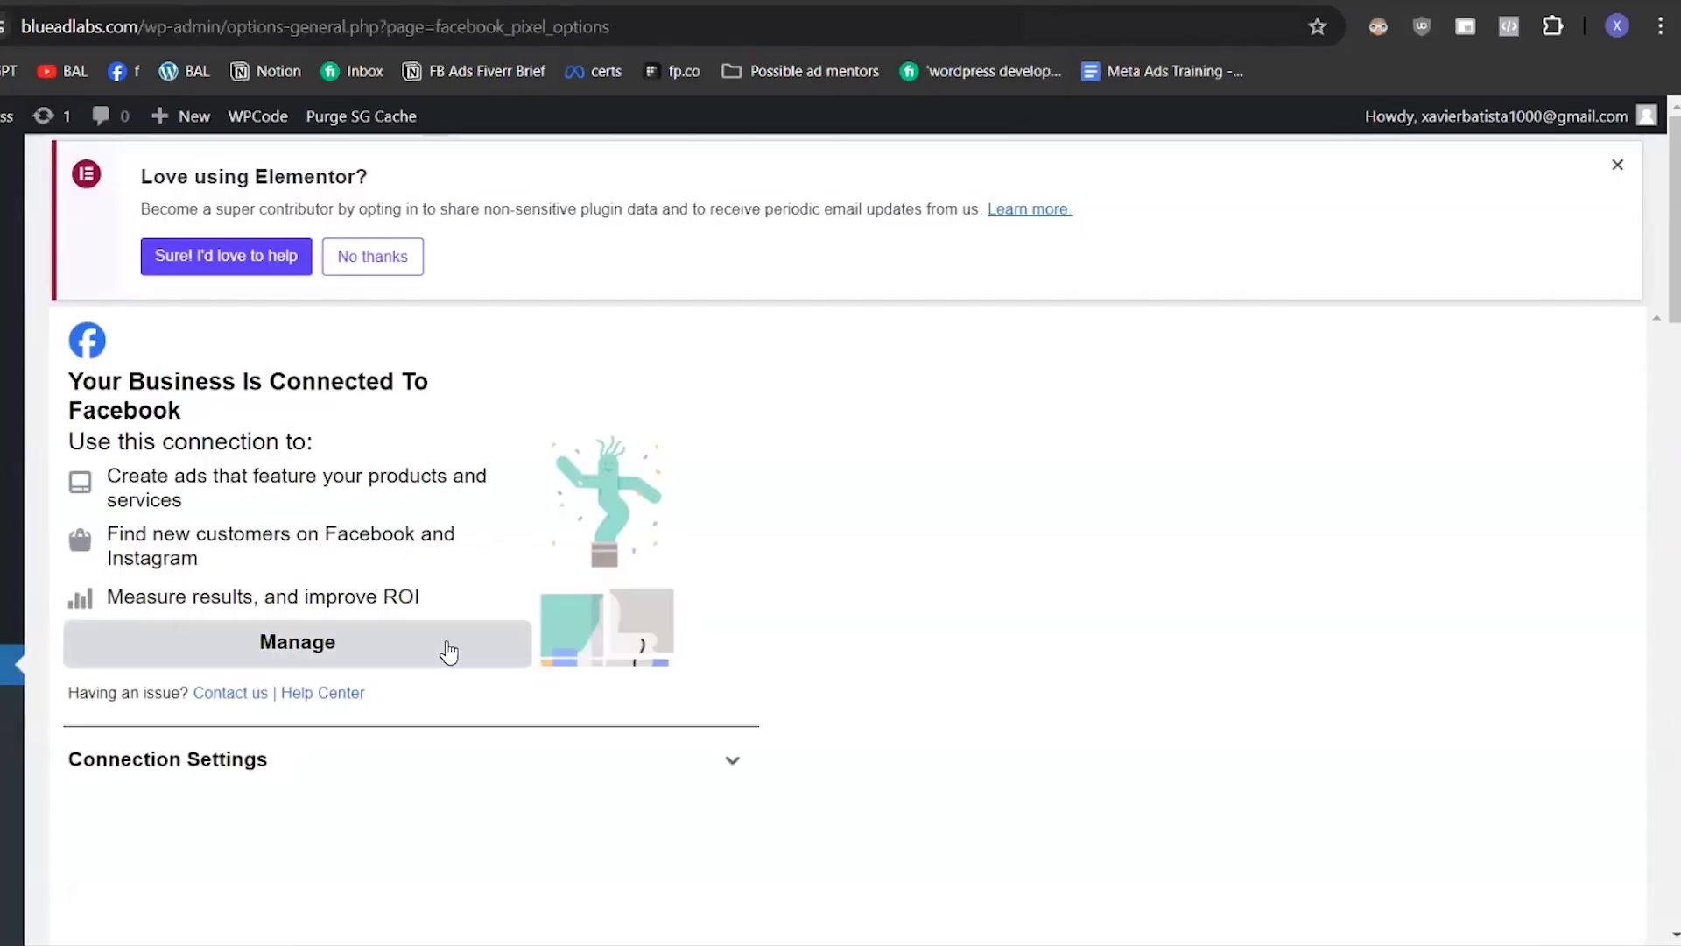
click(271, 762)
scroll(762, 688, down, 8)
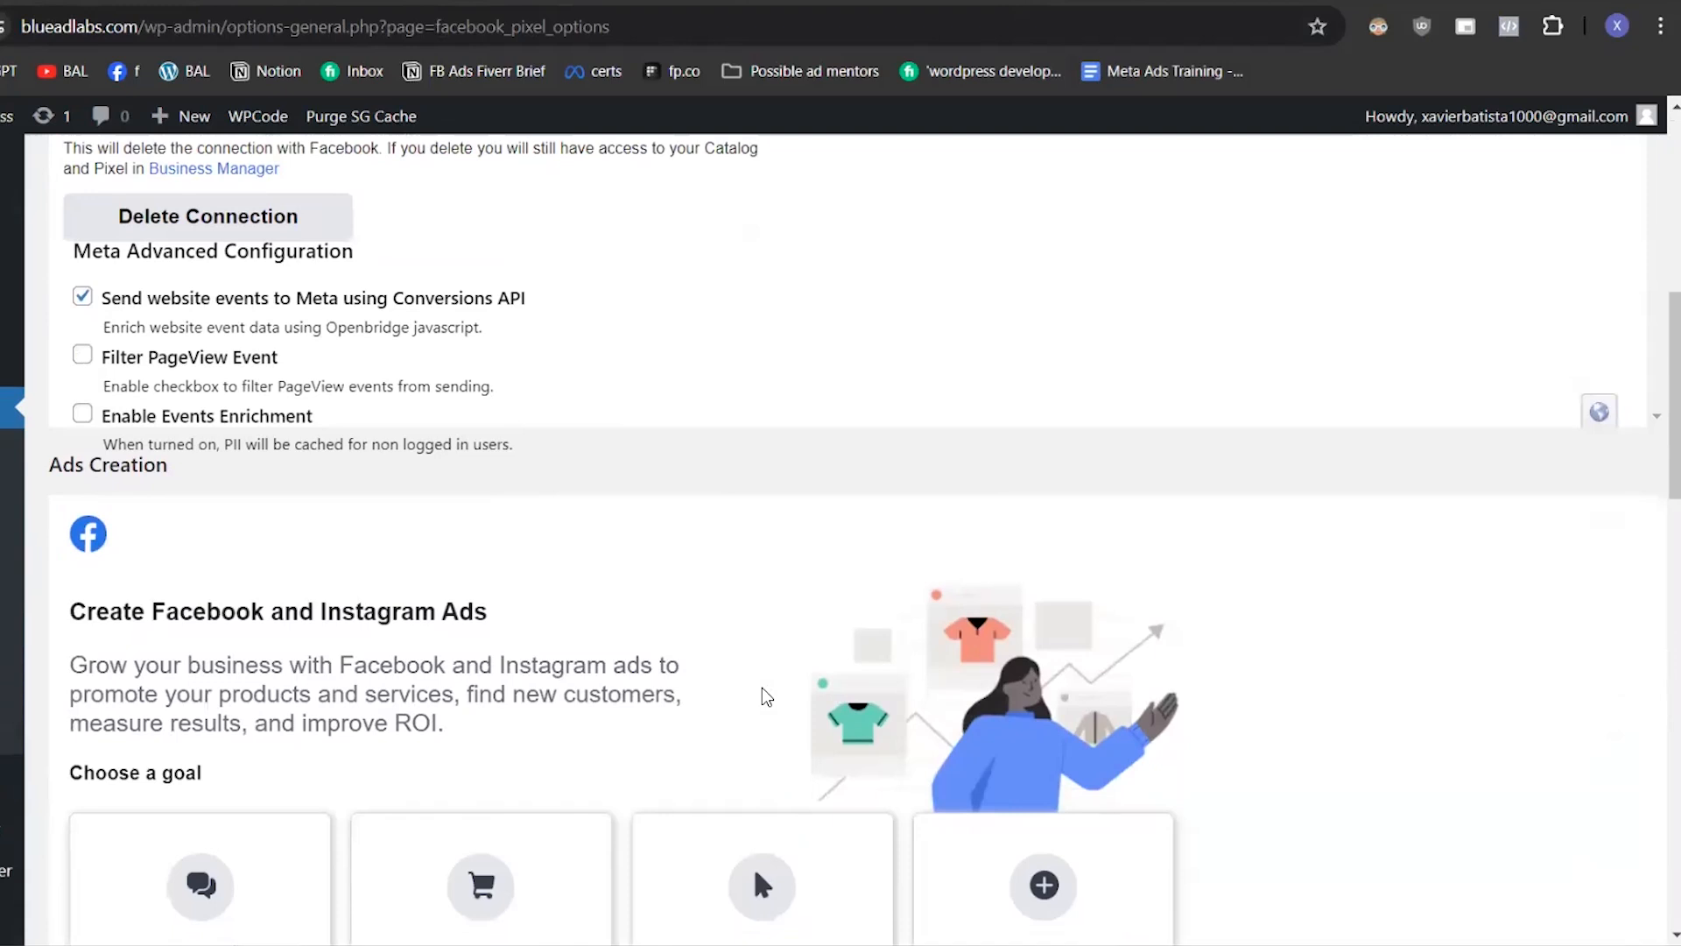
scroll(761, 689, down, 1)
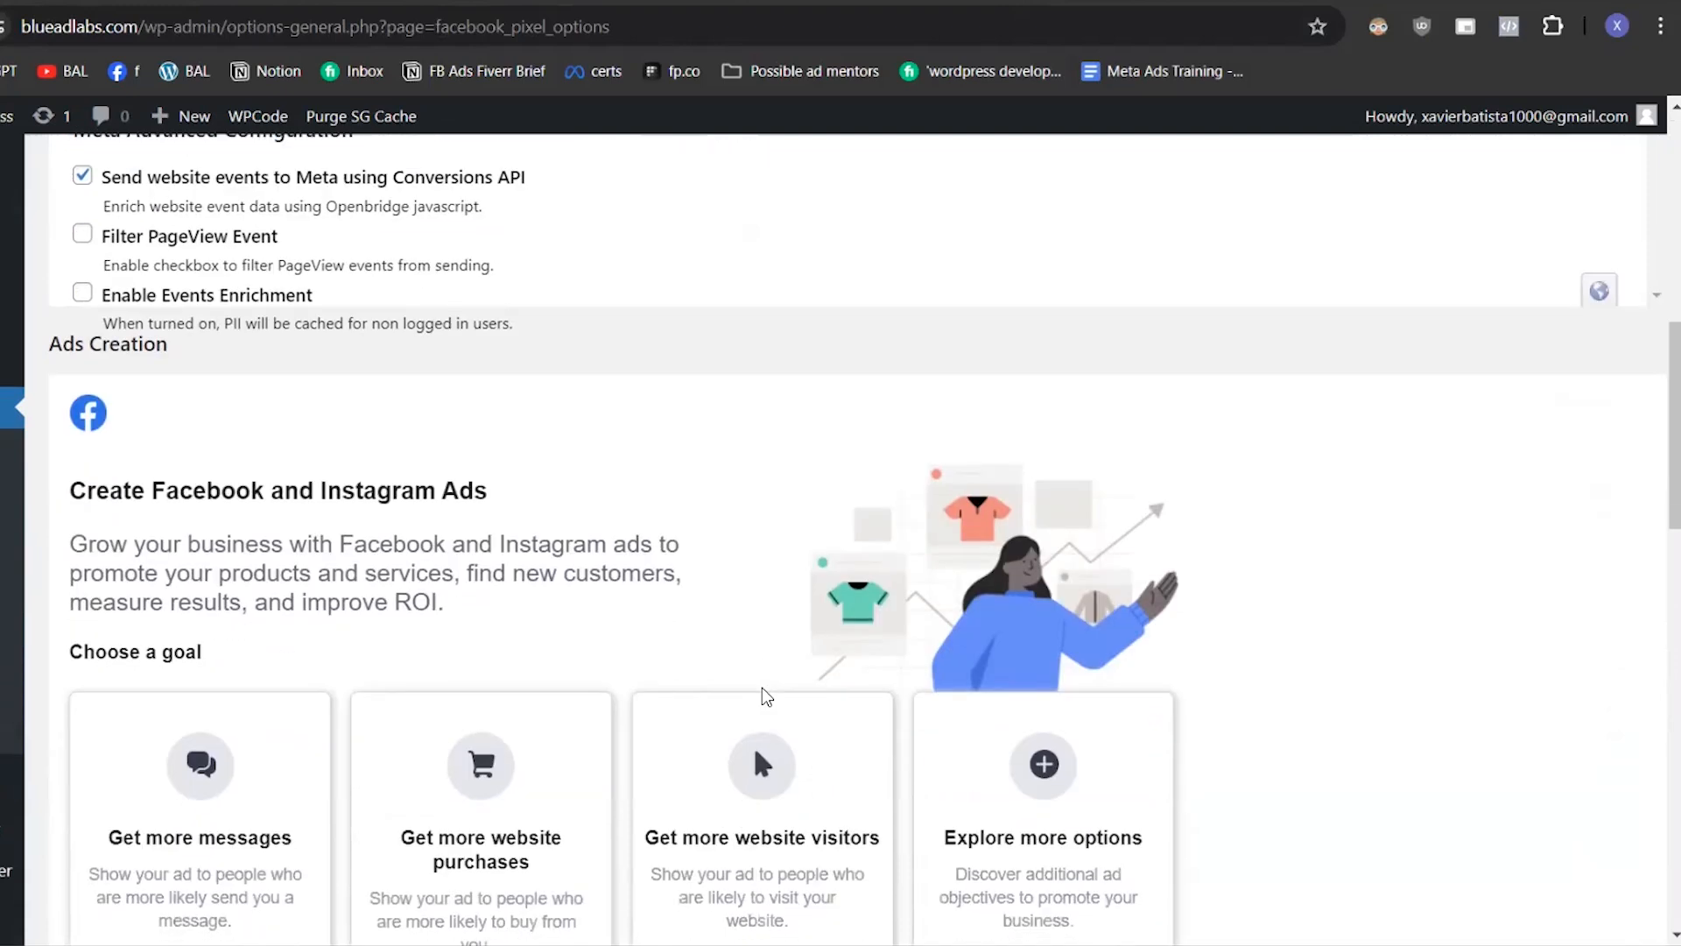
- Review the ads creation and Ads Insights sections of the Meta plugin's settings page
scroll(761, 688, down, 8)
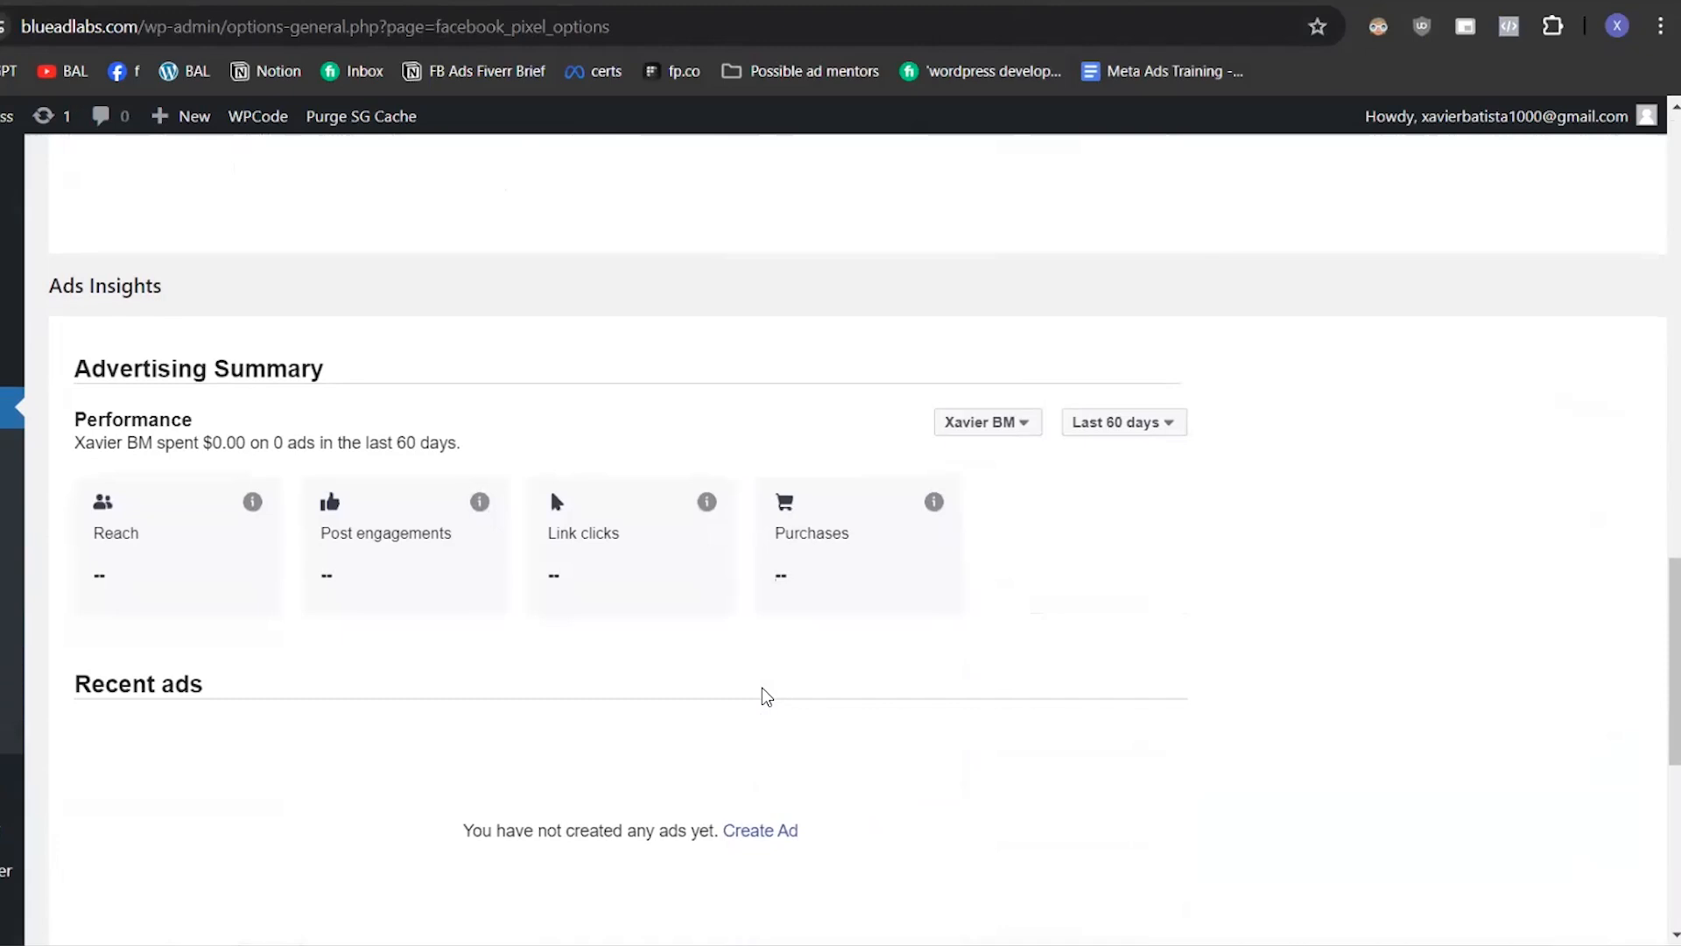
scroll(762, 689, down, 7)
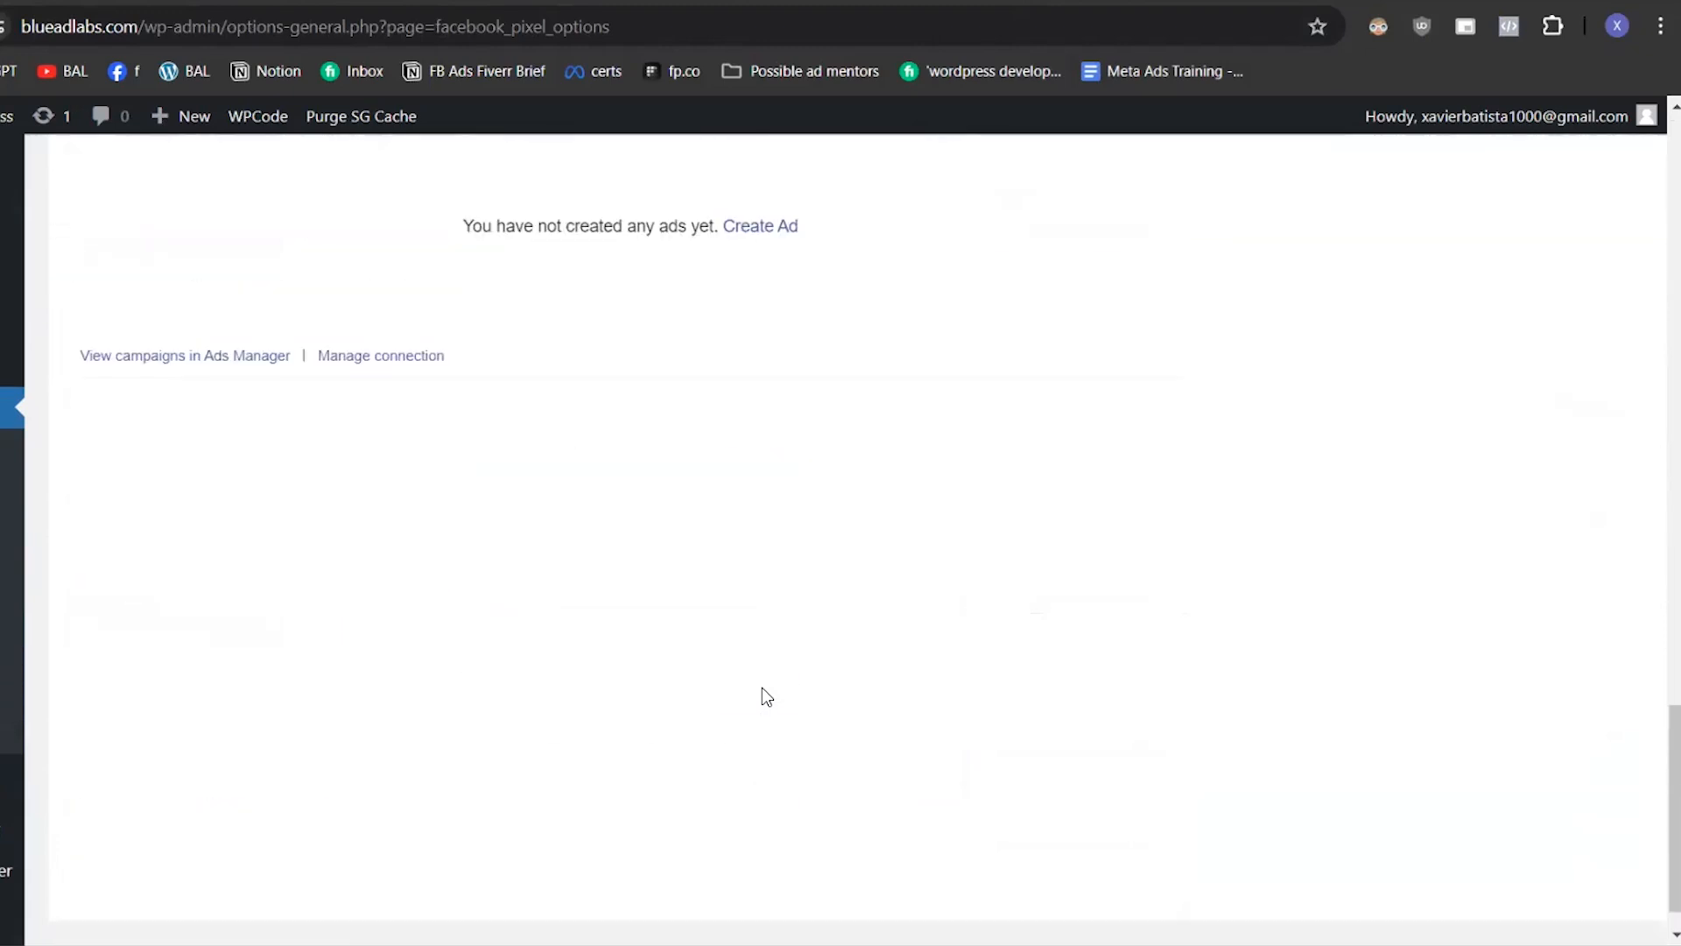
scroll(762, 689, up, 20)
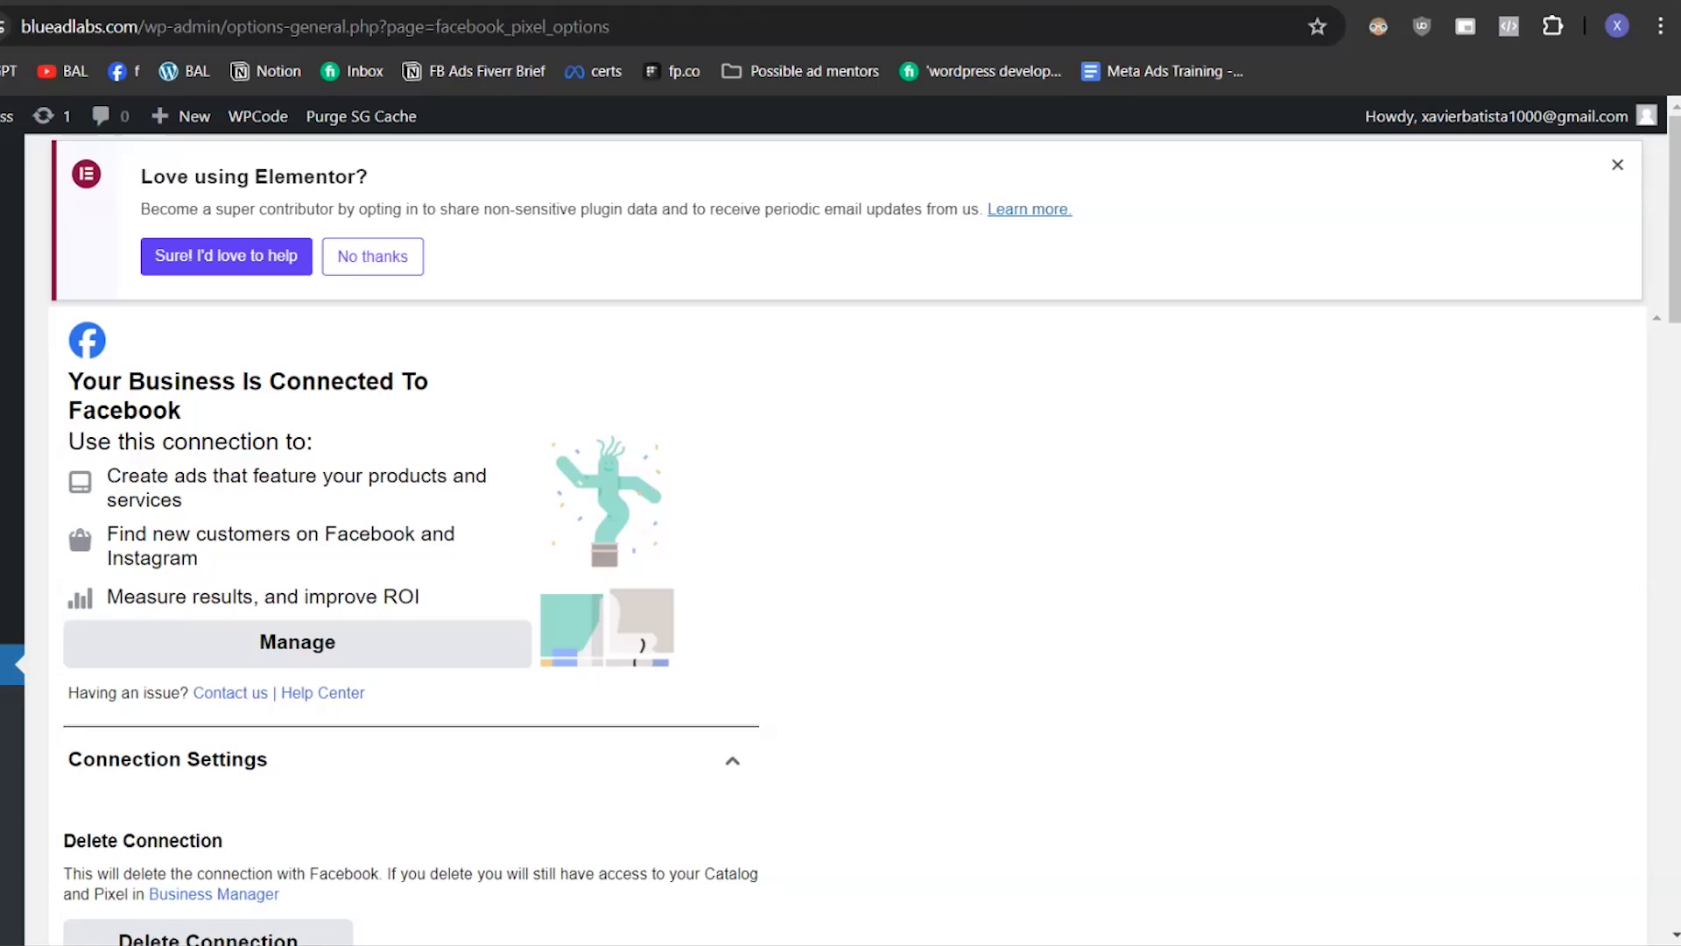
- Switch to the training notes in Google Docs and add "Verify Your Domain" after a blank line below the Custom Conversions entry
click(616, 1)
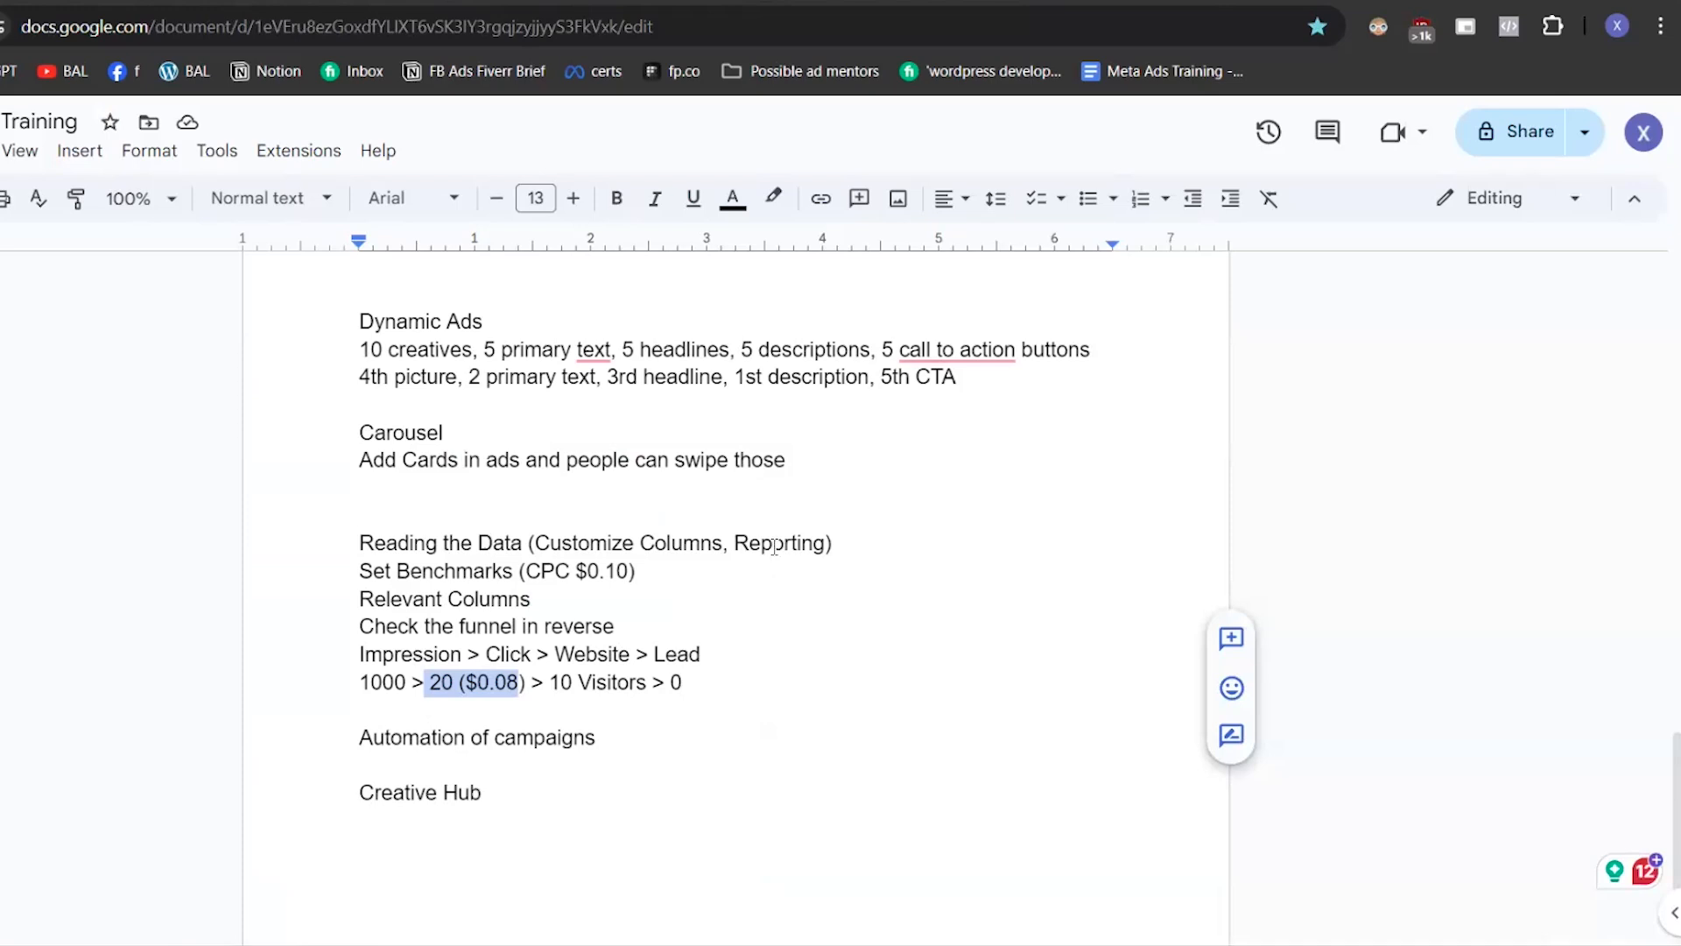
click(581, 481)
scroll(803, 506, up, 4)
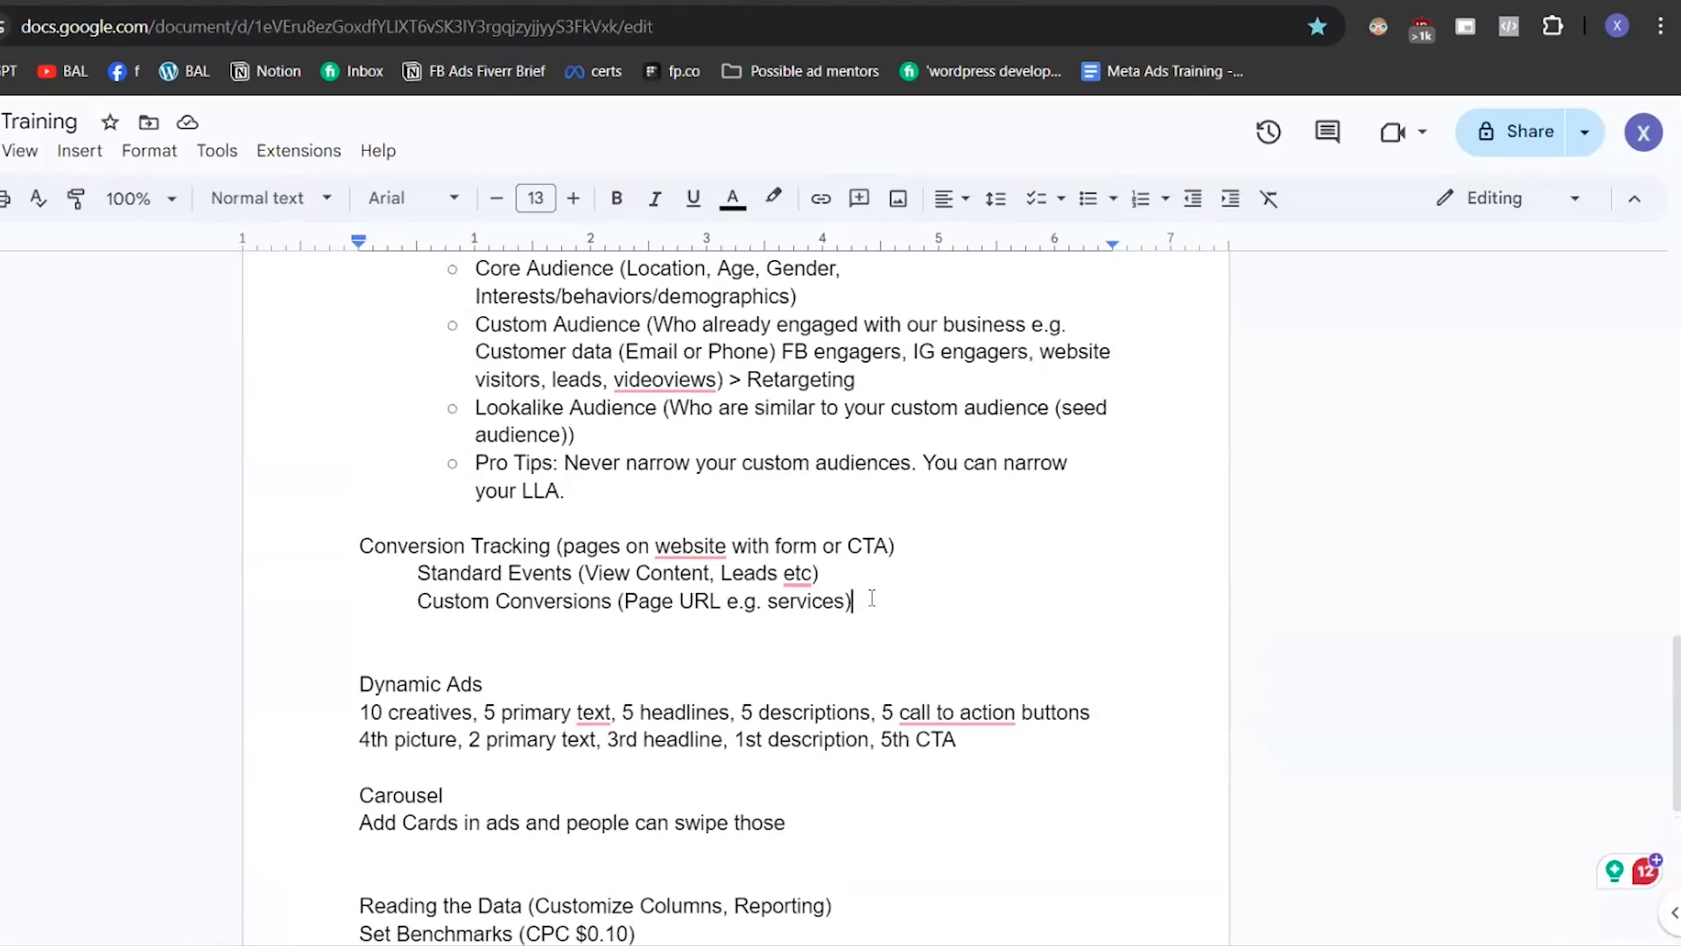
click(872, 598)
key(Return)
key(Return)
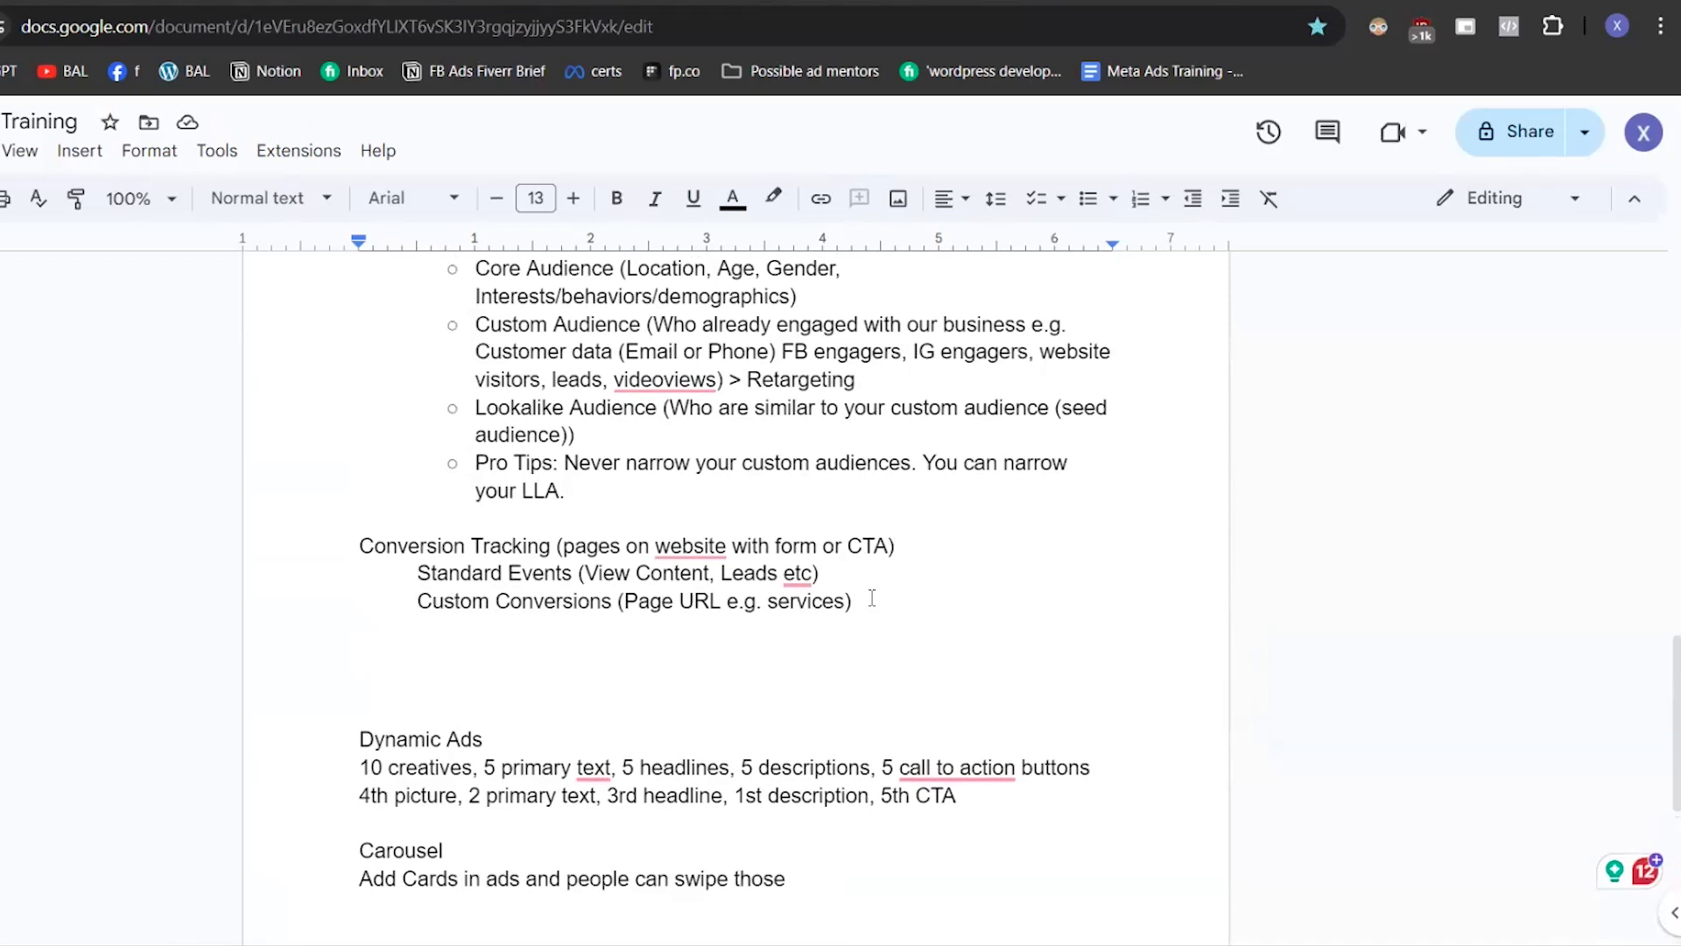
text(Ver)
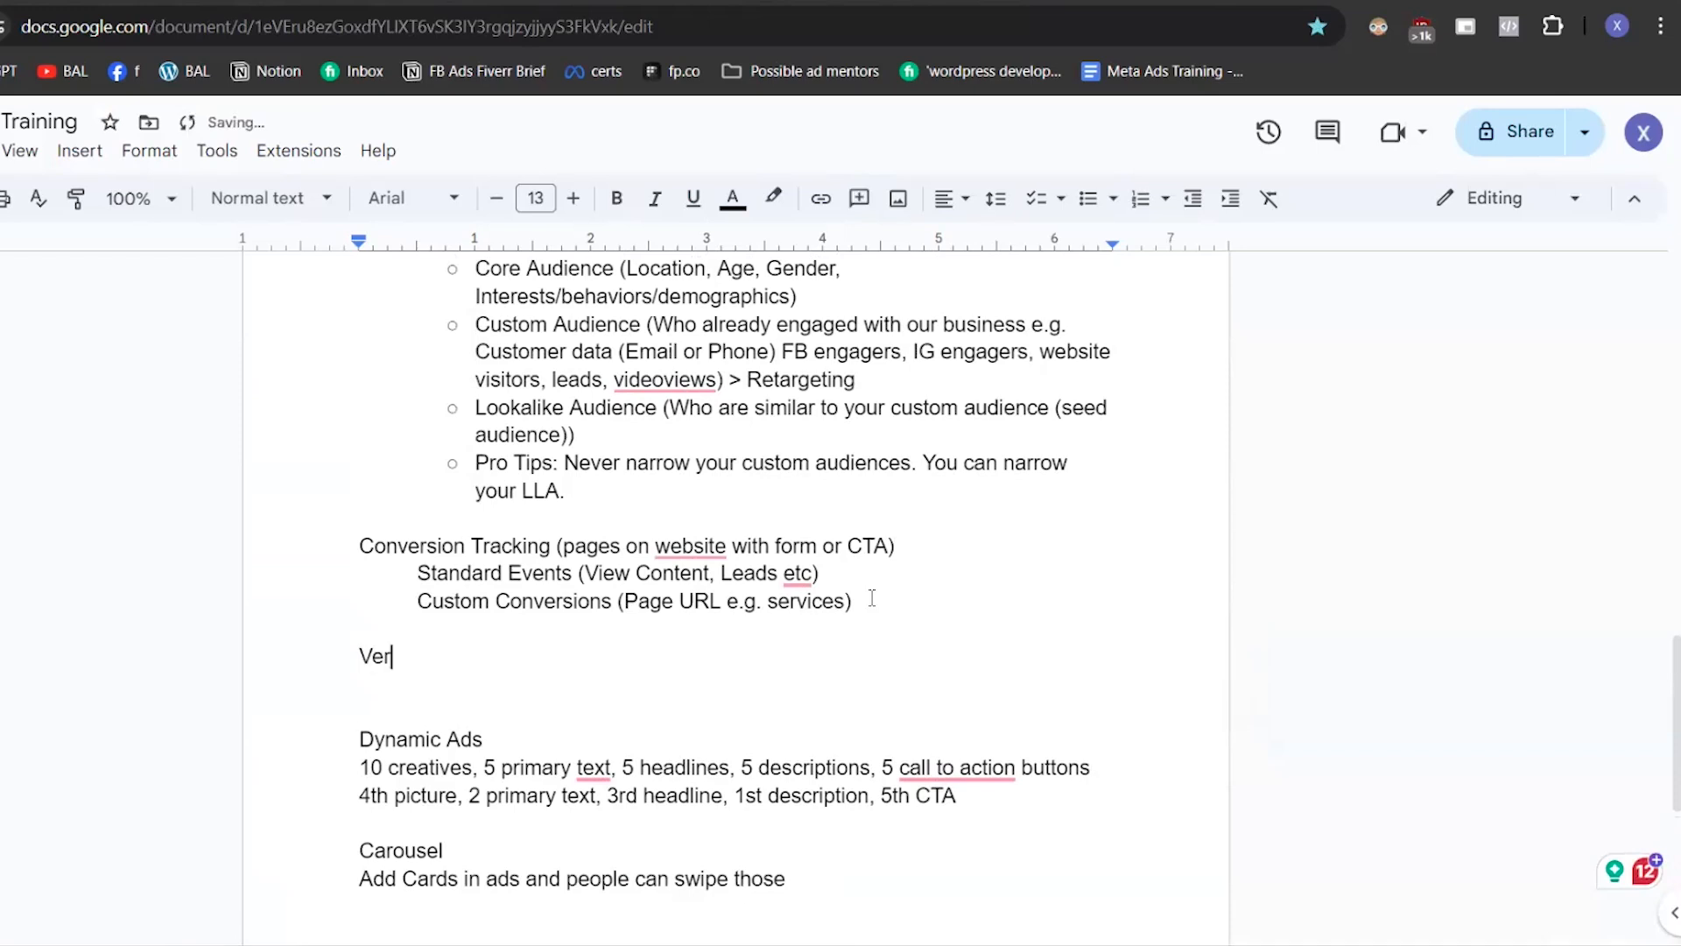
text(ify Your Domain)
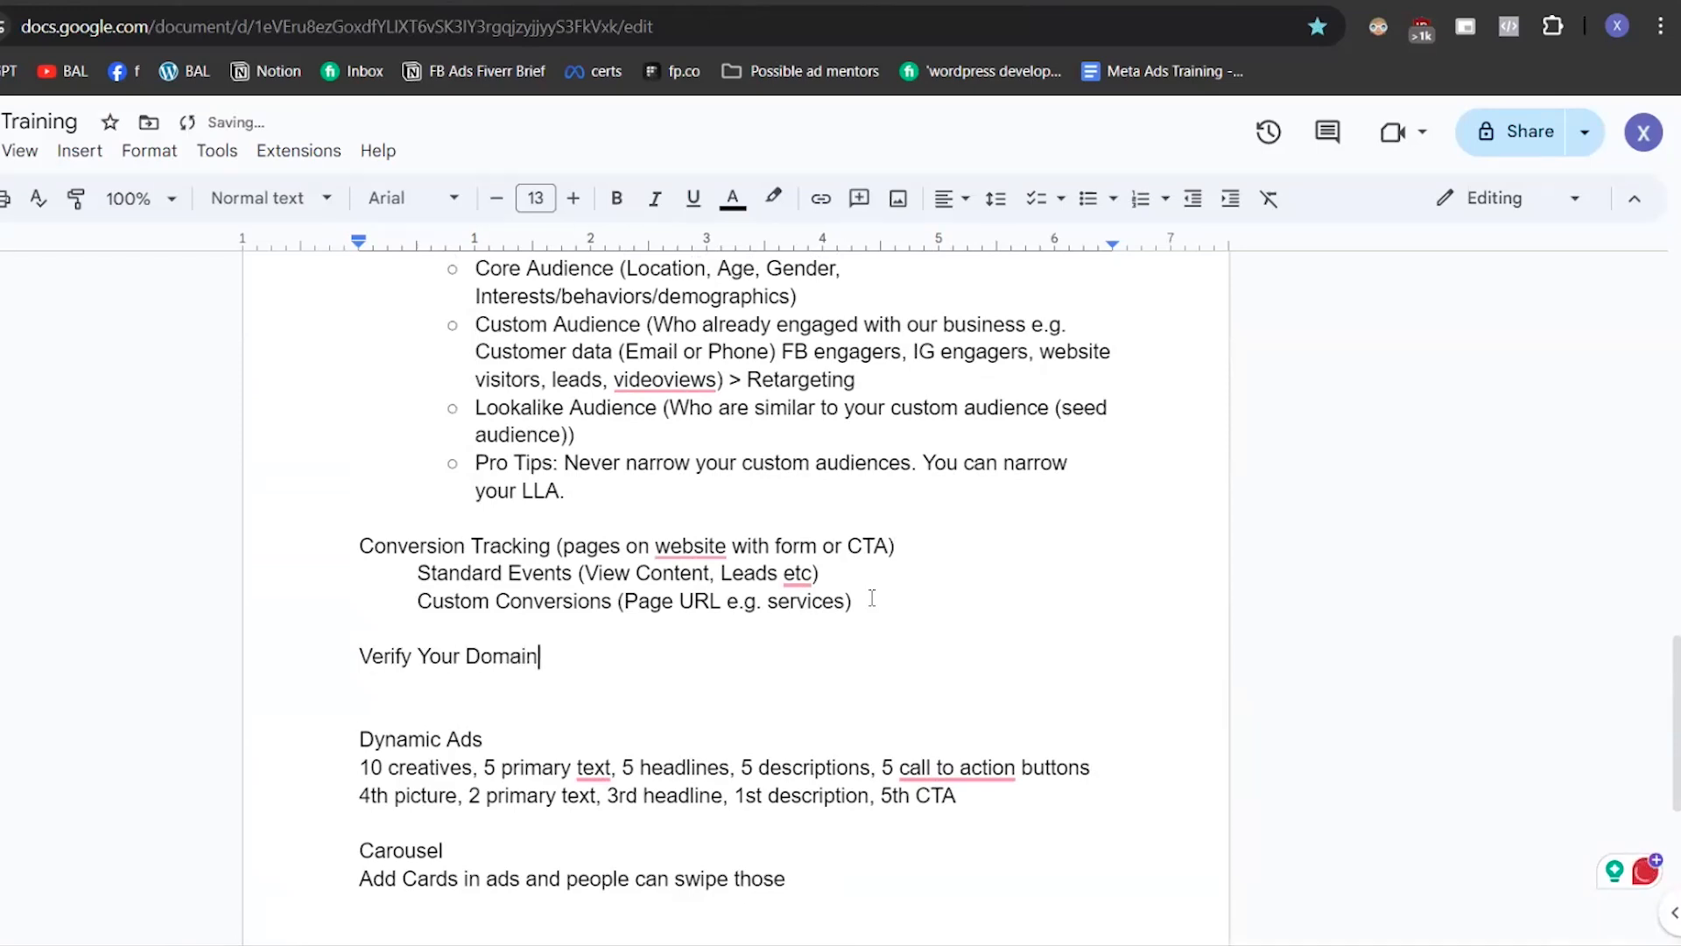
- Add the lines "Add Pixel" and "Add Events & Prioritize those events" below "Verify Your Domain"
key(Return)
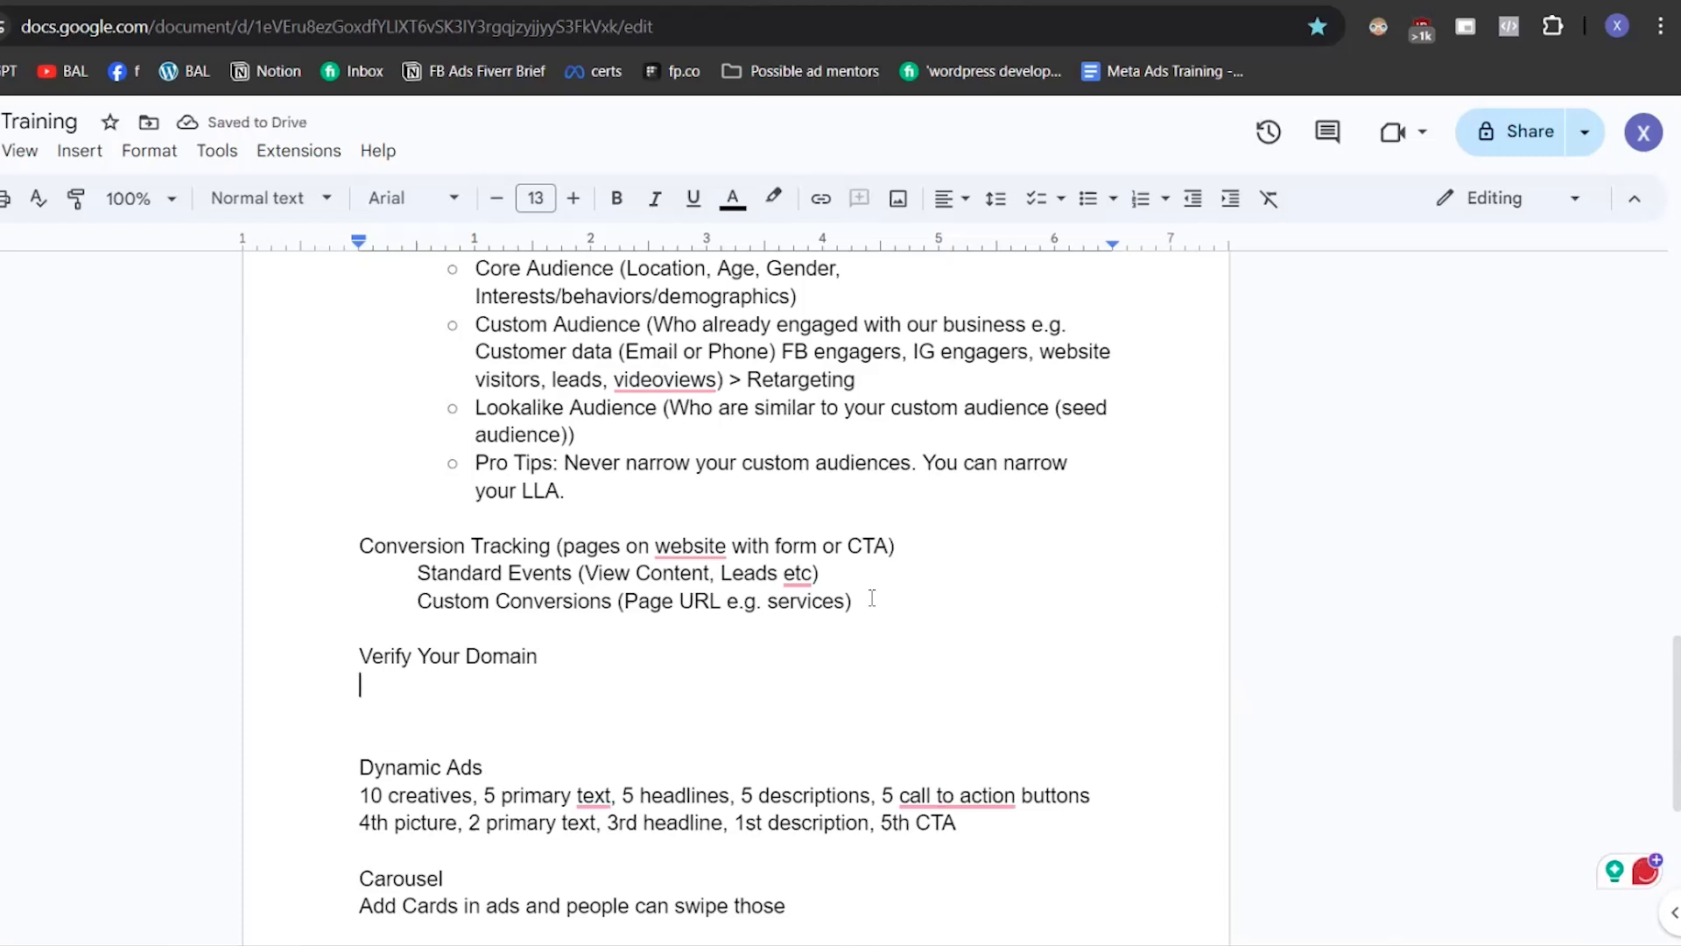
text(Pixel)
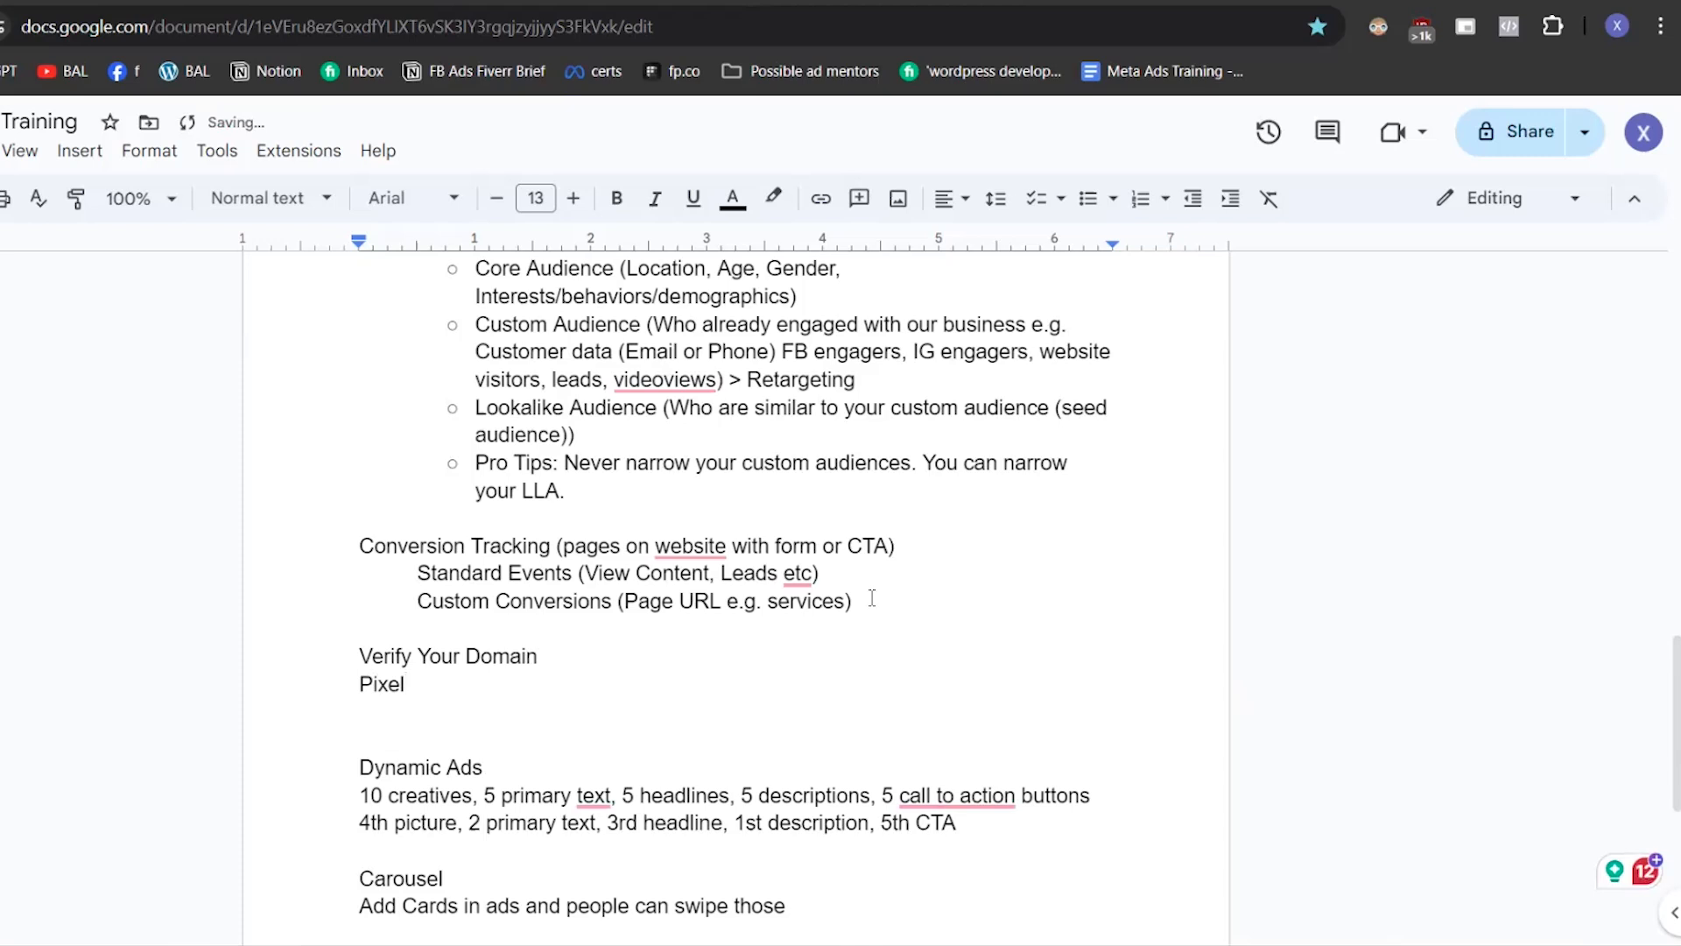
key(Home)
text(Add t)
key(BackSpace)
key(End)
key(Return)
text(Add Events)
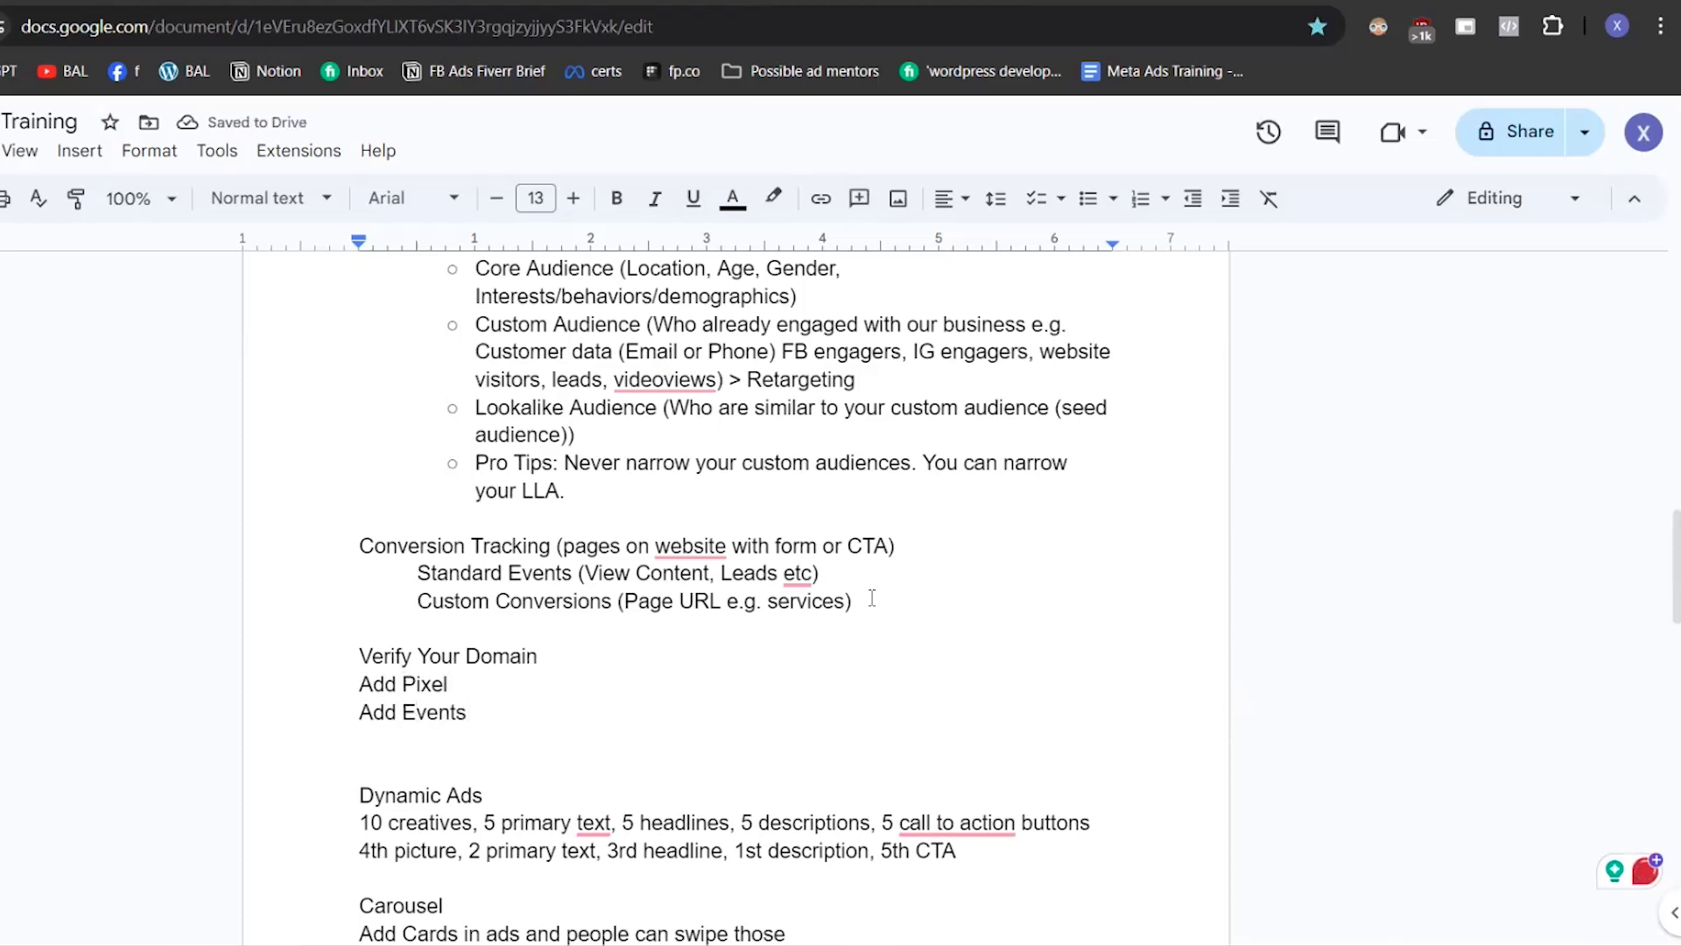
text( & Prioritize those events)
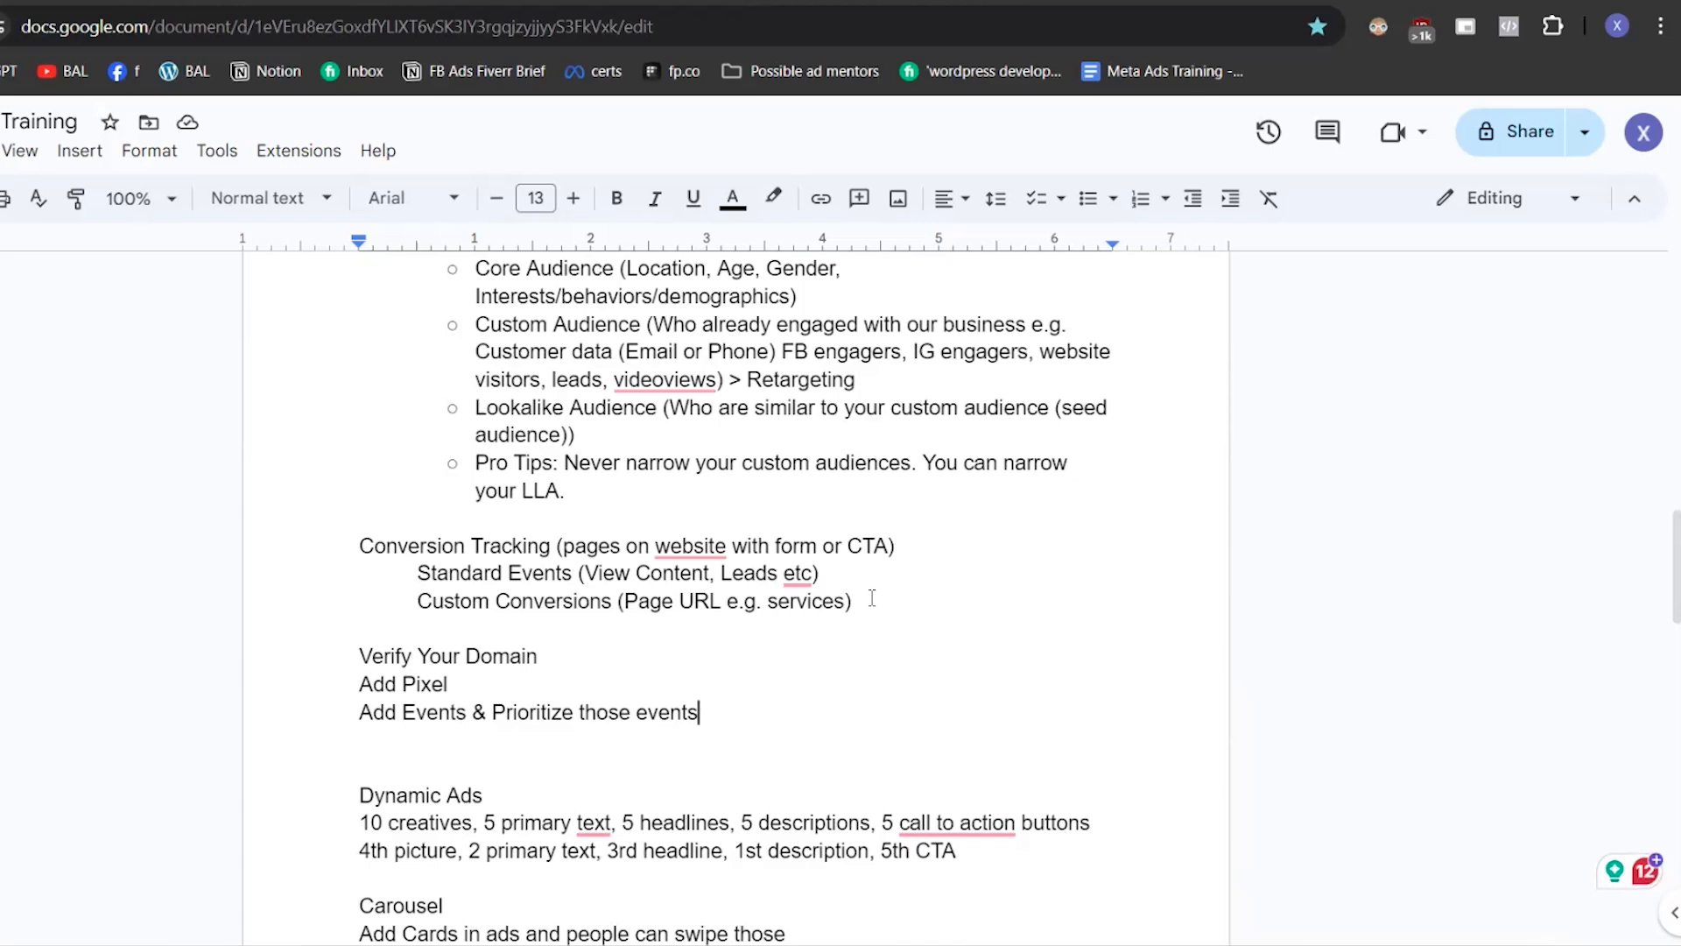
- Add a "CAPI" entry below the events line, separated by a blank line
key(Return)
key(Return)
text(CAPI)
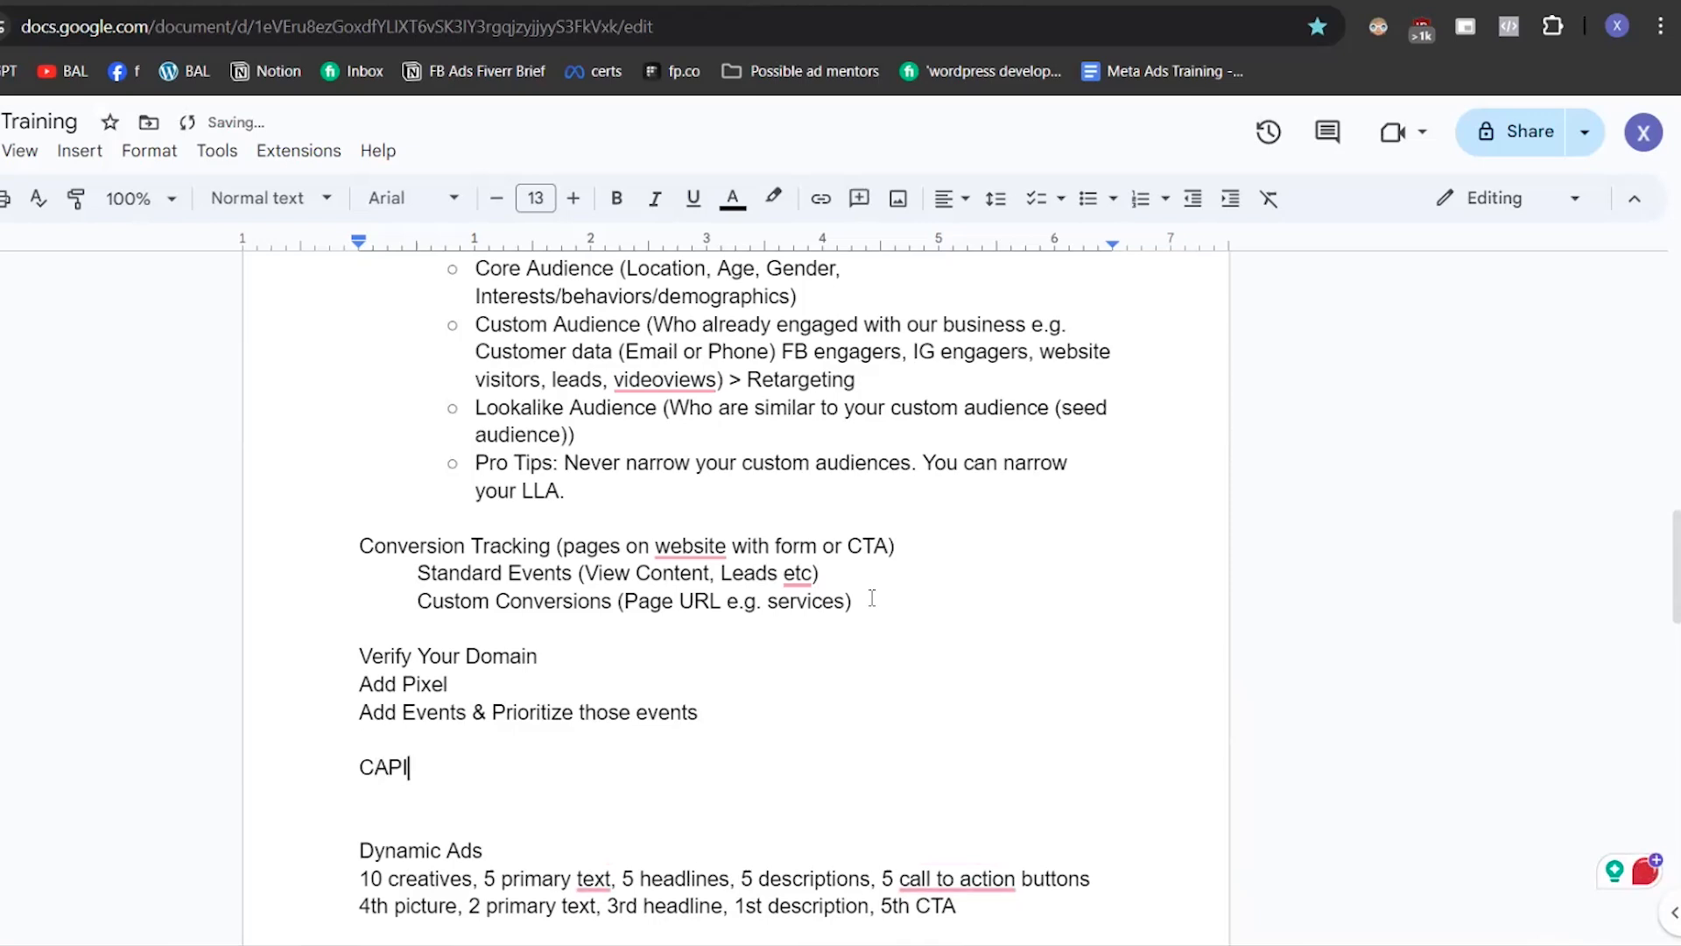